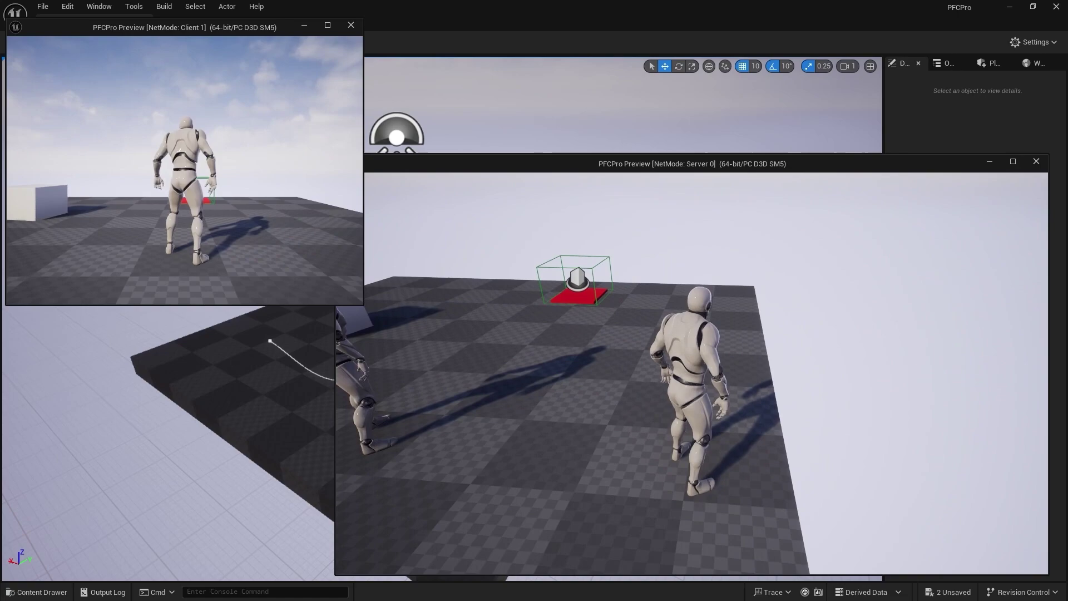
- Play-test the multiplayer preview by walking the client character onto the red pad, then the server character across it
{"action": "key", "text": "w"}
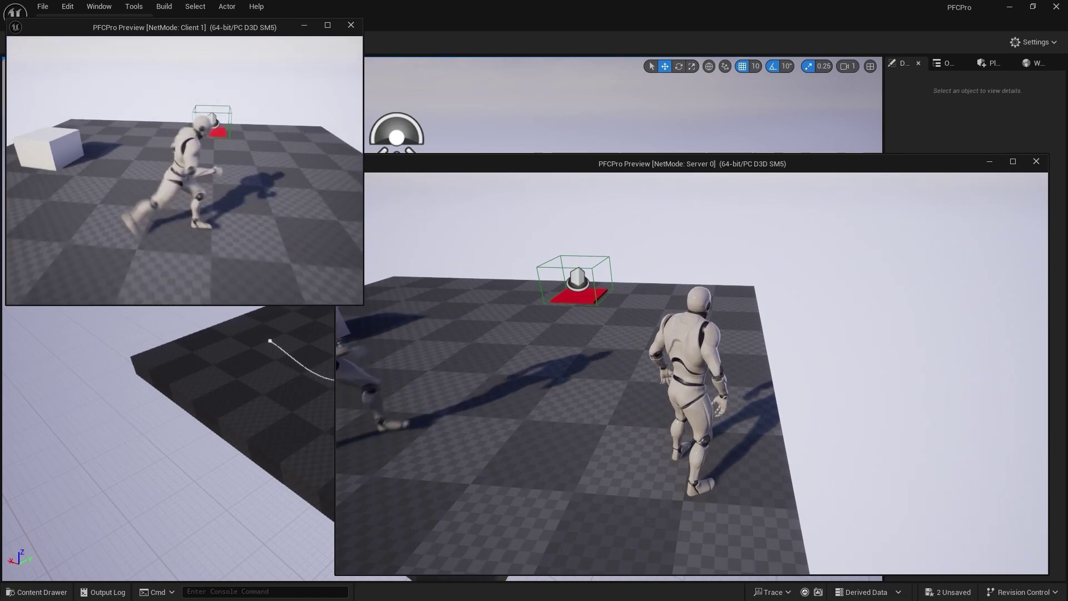
{"action": "key", "text": "w"}
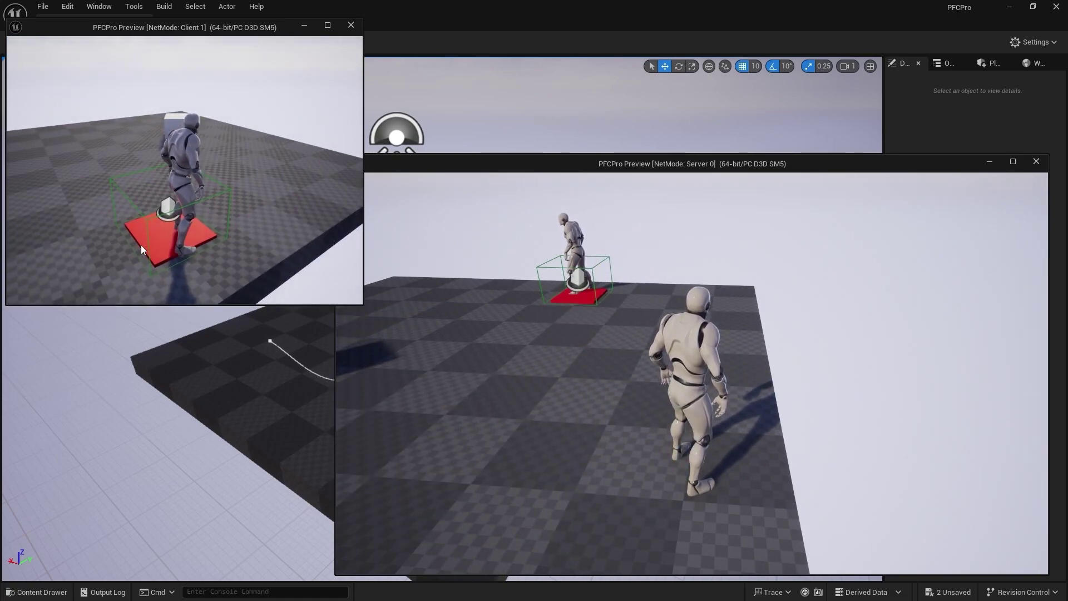
{"action": "left_click", "coordinate": [142, 250]}
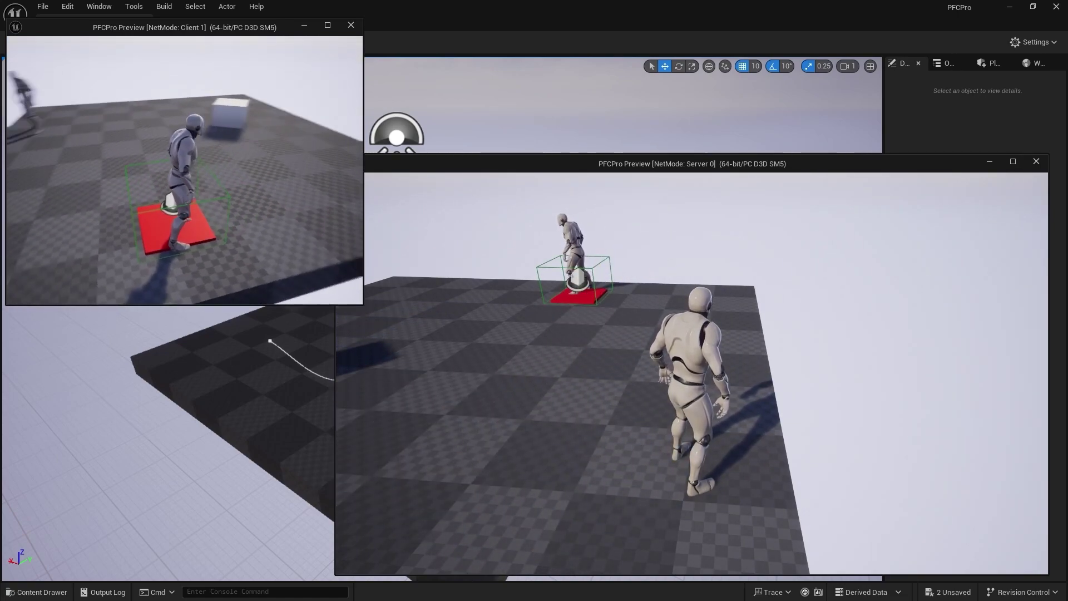
{"action": "left_click", "coordinate": [586, 319]}
{"action": "key", "text": "w"}
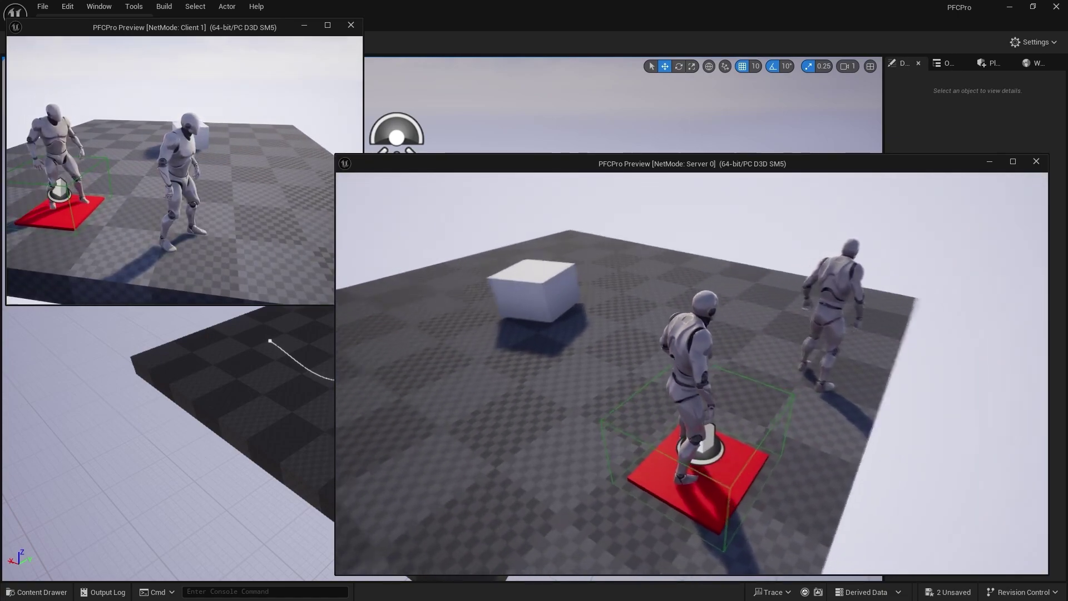
{"action": "key", "text": "a"}
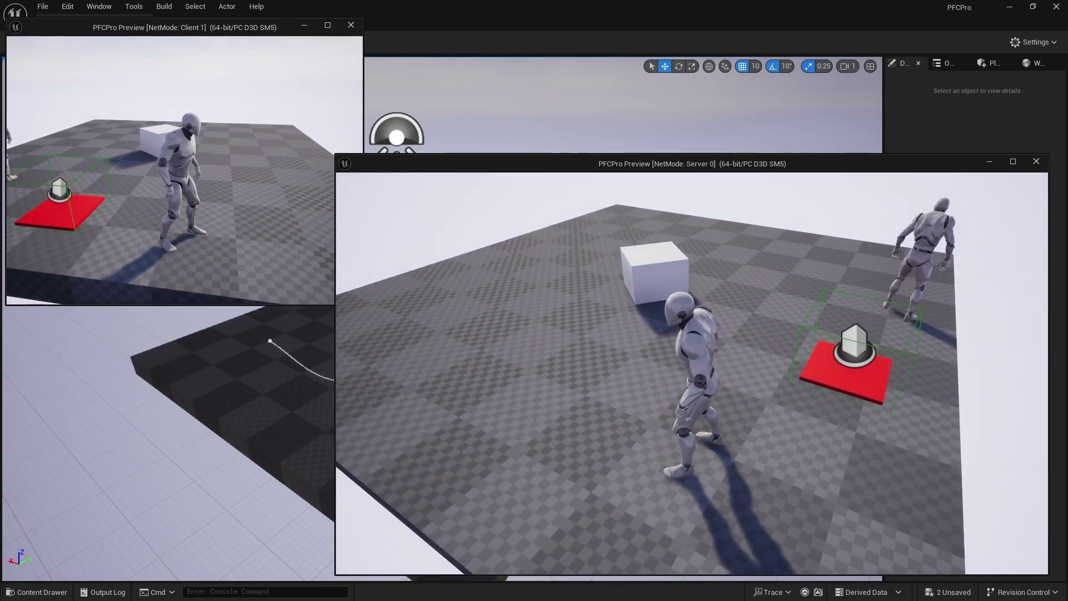
{"action": "key", "text": "w"}
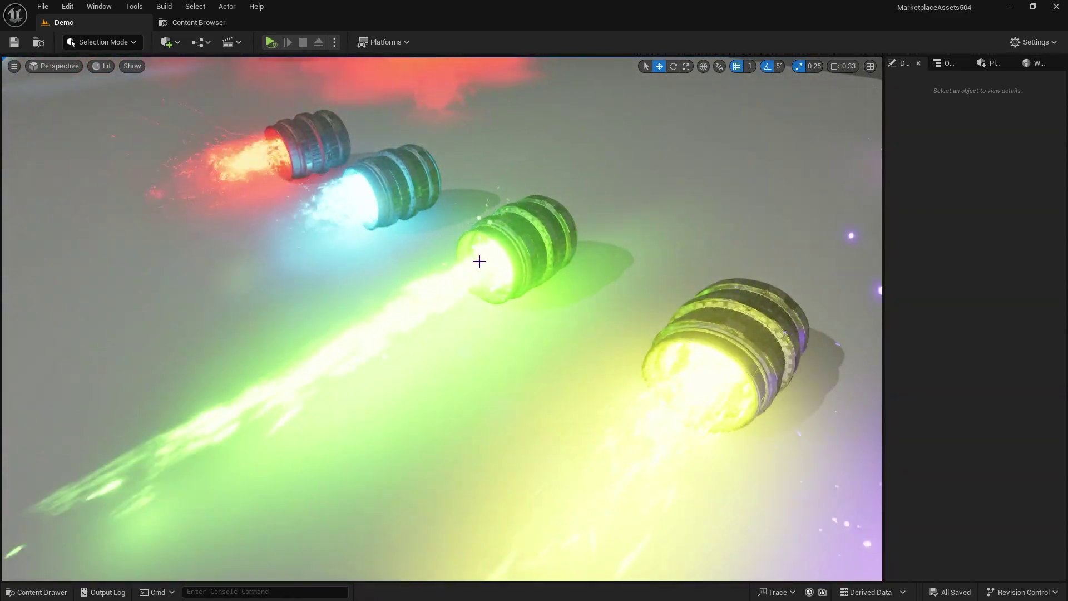
- Set the Thrusters_Speed parameter of the green rocket exhaust effect to 400
{"action": "left_click", "coordinate": [479, 262]}
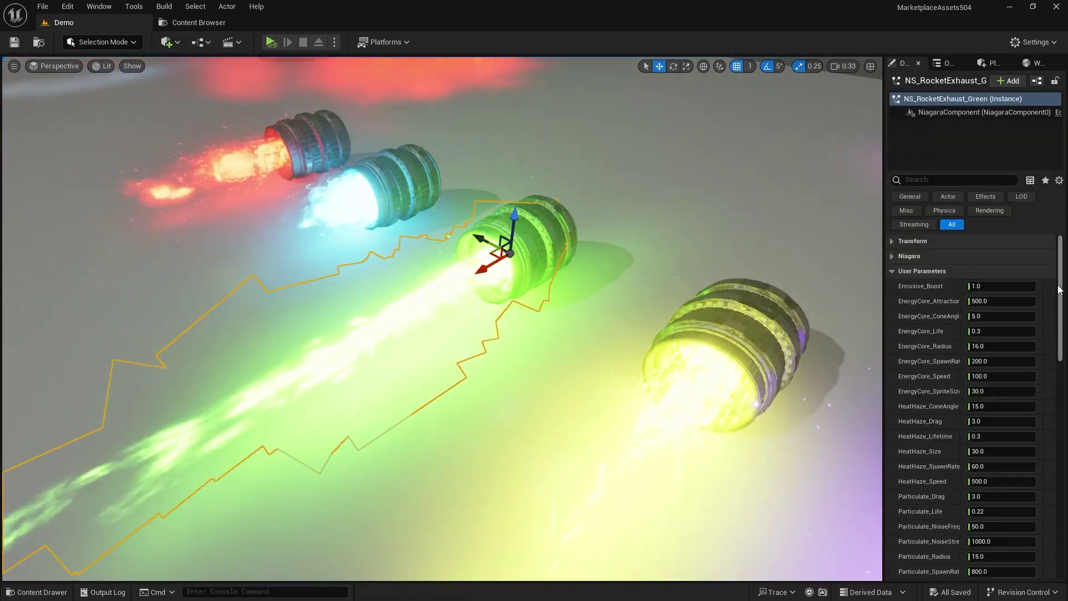
{"action": "left_click_drag", "start_coordinate": [1061, 290], "coordinate": [1054, 373]}
{"action": "scroll", "coordinate": [1046, 338], "scroll_direction": "down", "scroll_amount": 5}
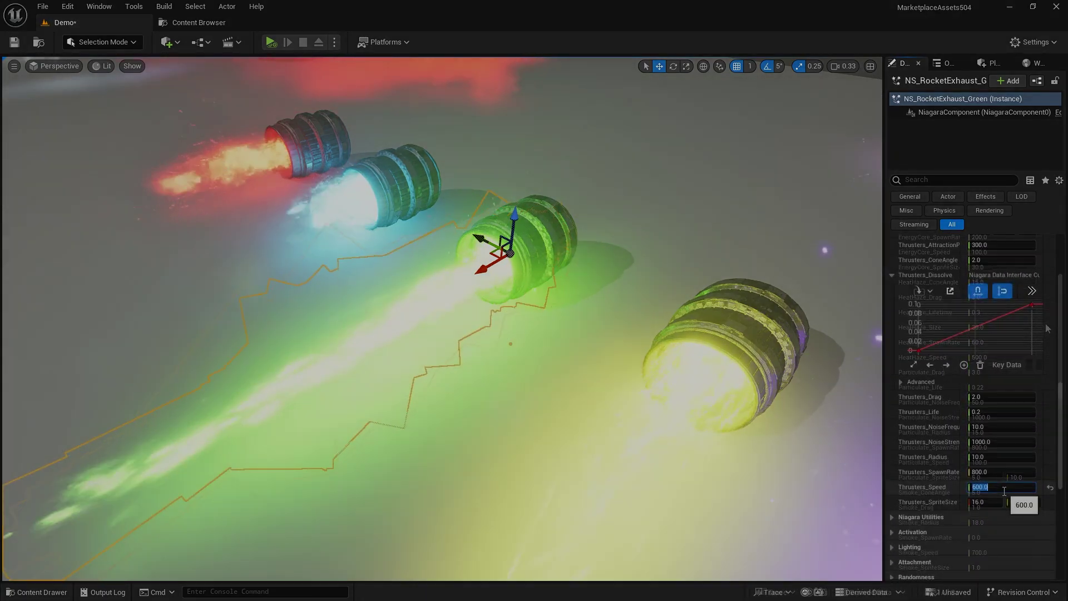
{"action": "left_click", "coordinate": [1002, 487]}
{"action": "type", "text": "5"}
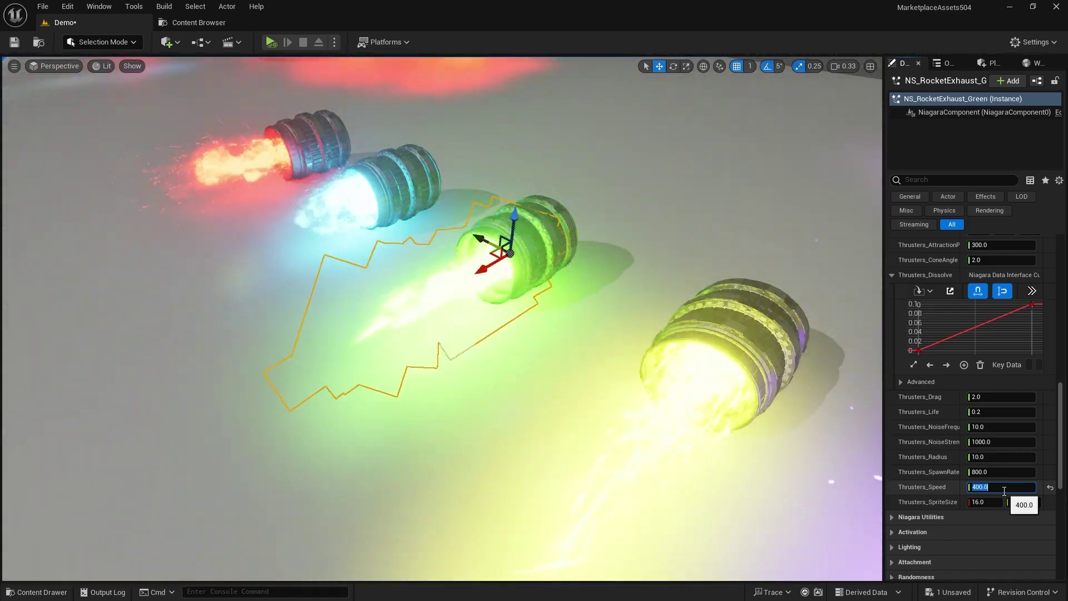
{"action": "type", "text": "00"}
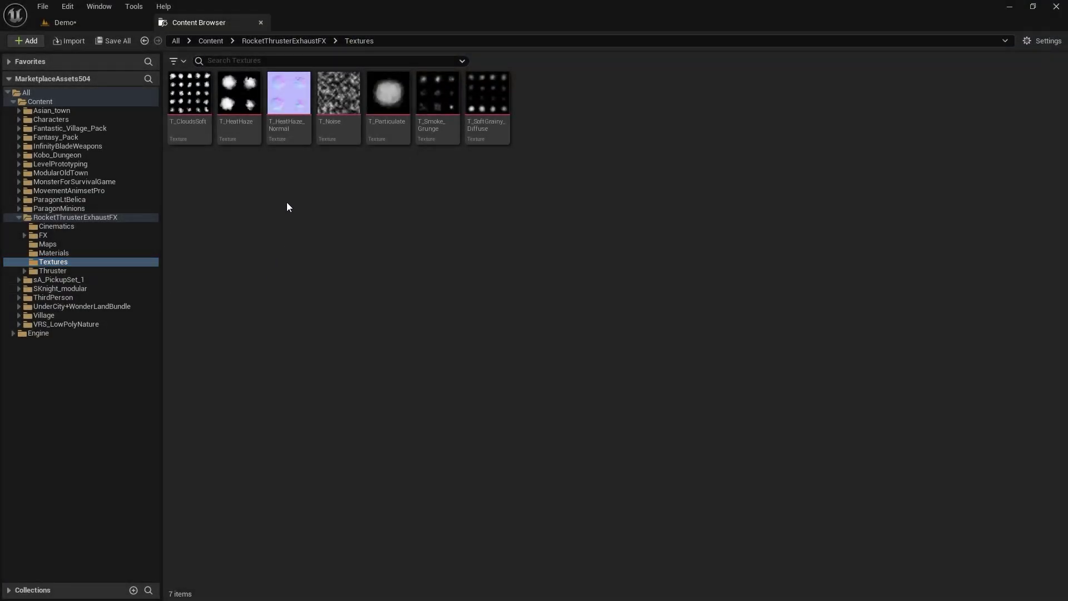
- Open the T_CloudsSoft texture from the RocketThrusterExhaustFX textures and open its Maximum Texture Size for editing
{"action": "key", "text": "ctrl+a"}
{"action": "left_click", "coordinate": [284, 204]}
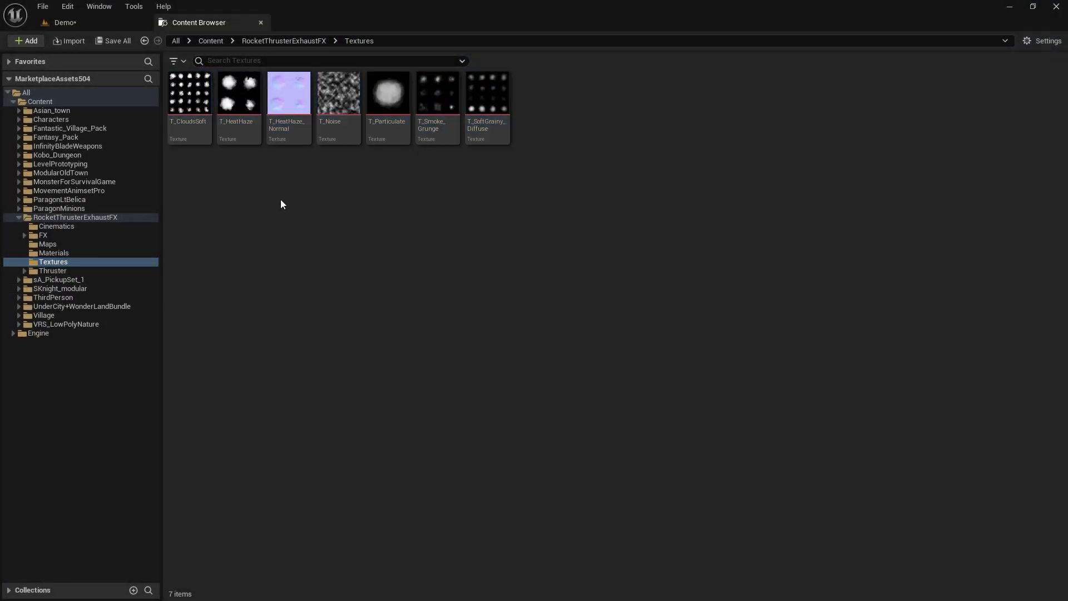
{"action": "double_click", "coordinate": [189, 121]}
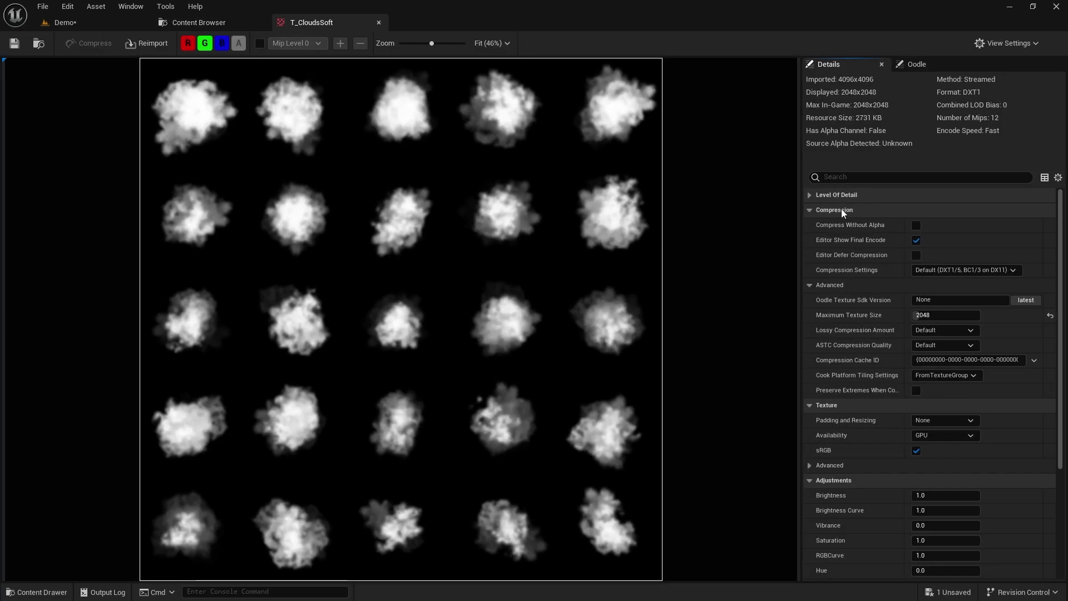
{"action": "left_click", "coordinate": [924, 315]}
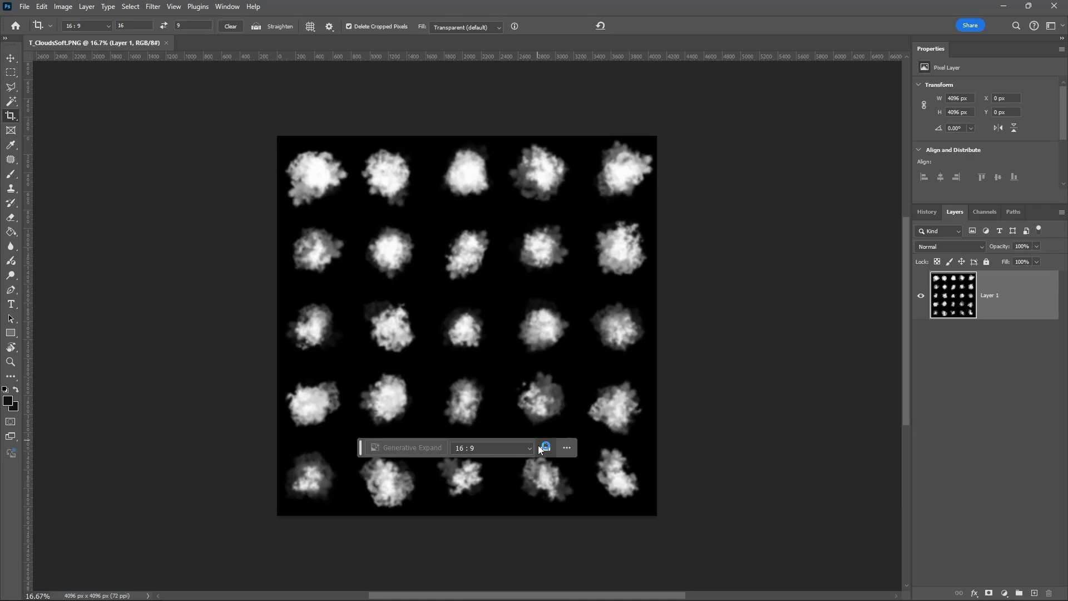
- Switch to Photoshop and resize the T_CloudsSoft.PNG image to a width of 1024 pixels
{"action": "left_click", "coordinate": [62, 6]}
{"action": "left_click", "coordinate": [93, 91]}
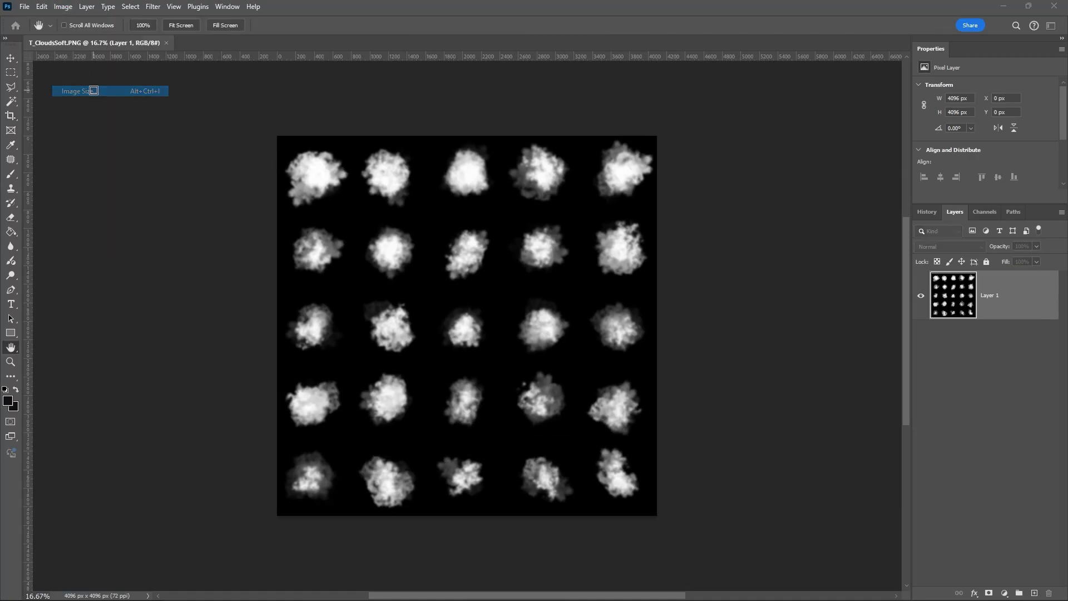
{"action": "left_click_drag", "start_coordinate": [857, 214], "coordinate": [809, 258]}
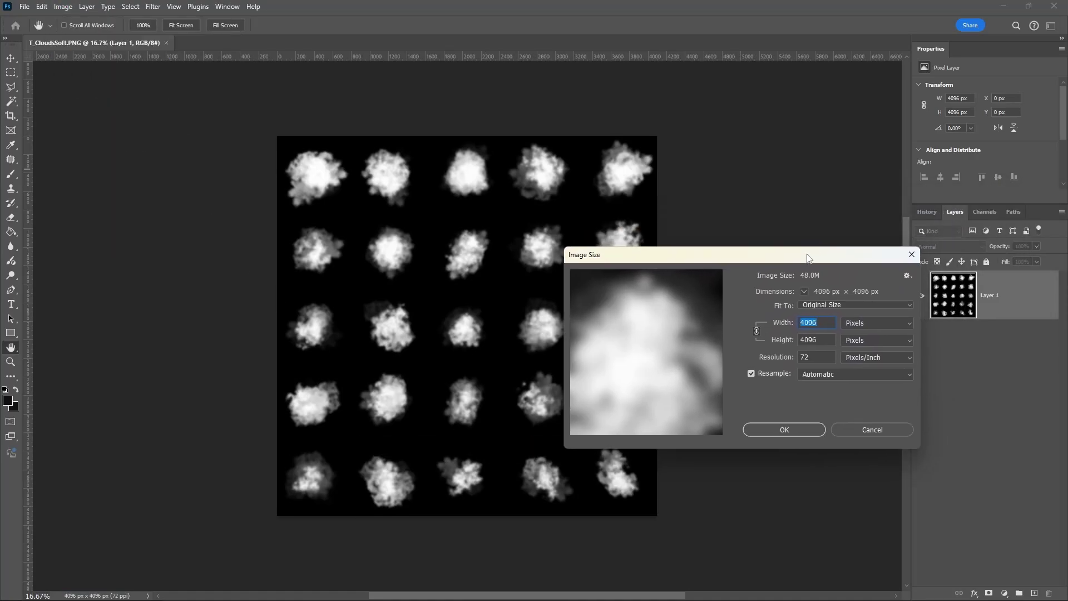
{"action": "type", "text": "1024"}
{"action": "left_click", "coordinate": [796, 427]}
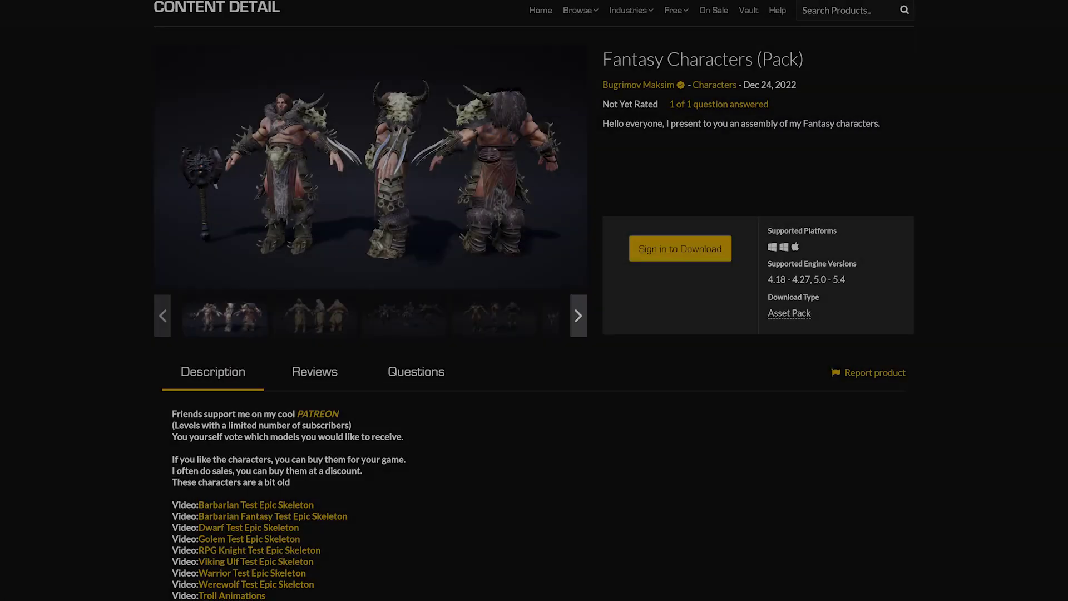
- Read the description and technical details on the Fantasy Characters (Pack) marketplace page
{"action": "scroll", "coordinate": [534, 300], "scroll_direction": "down", "scroll_amount": 6}
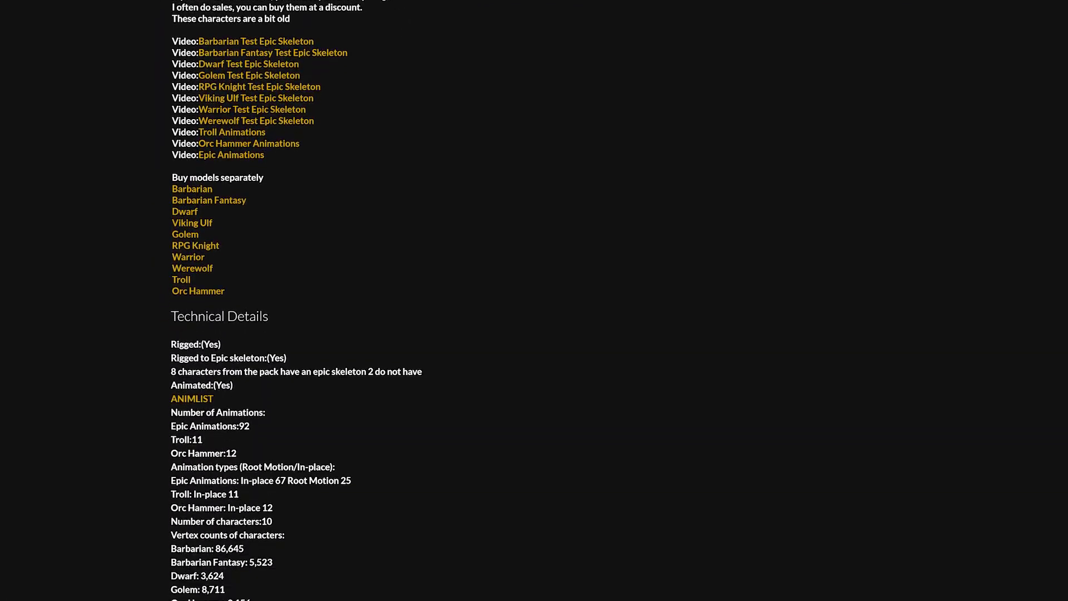
{"action": "scroll", "coordinate": [534, 300], "scroll_direction": "down", "scroll_amount": 2}
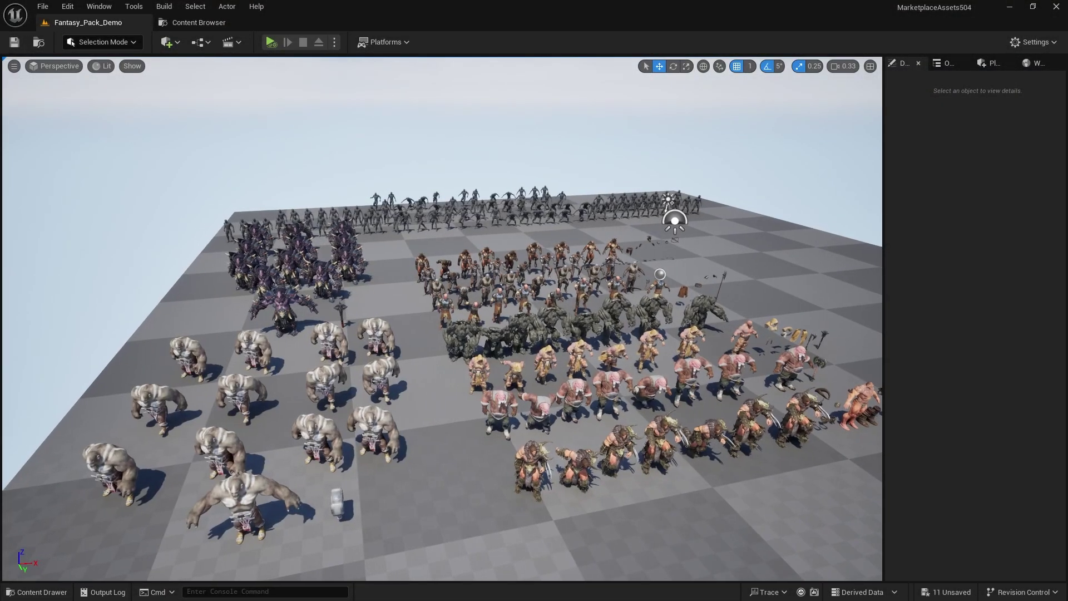
- Examine the orc characters in the Fantasy_Pack_Demo level and the SK_Orc_Hummer mesh from several sides
{"action": "key", "text": "Up"}
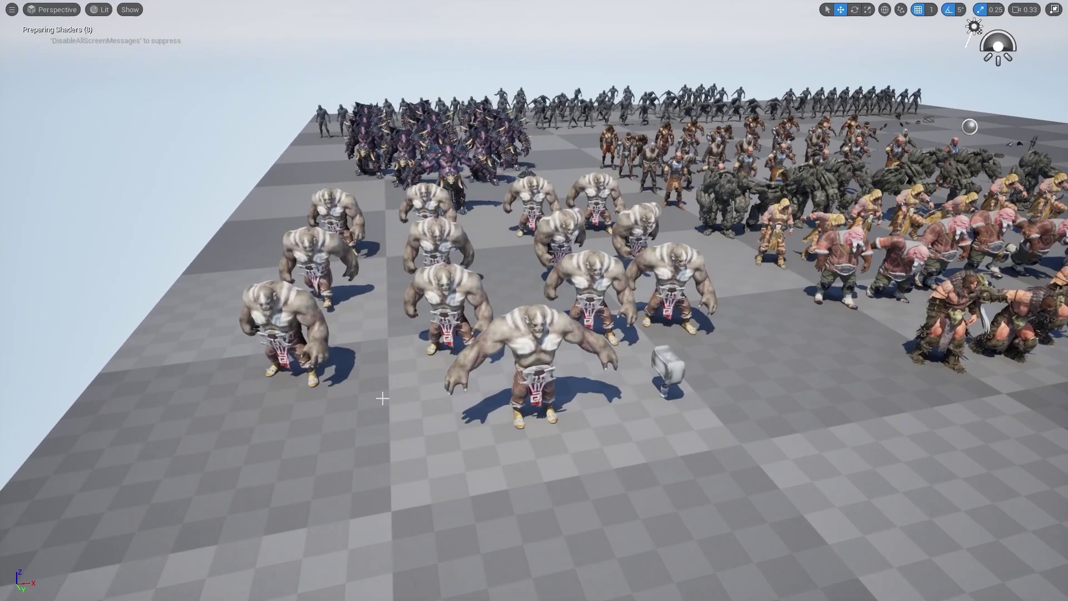
{"action": "key", "text": "w"}
{"action": "right_click_drag", "start_coordinate": [374, 381], "coordinate": [325, 353]}
{"action": "key", "text": "d"}
{"action": "key", "text": "w"}
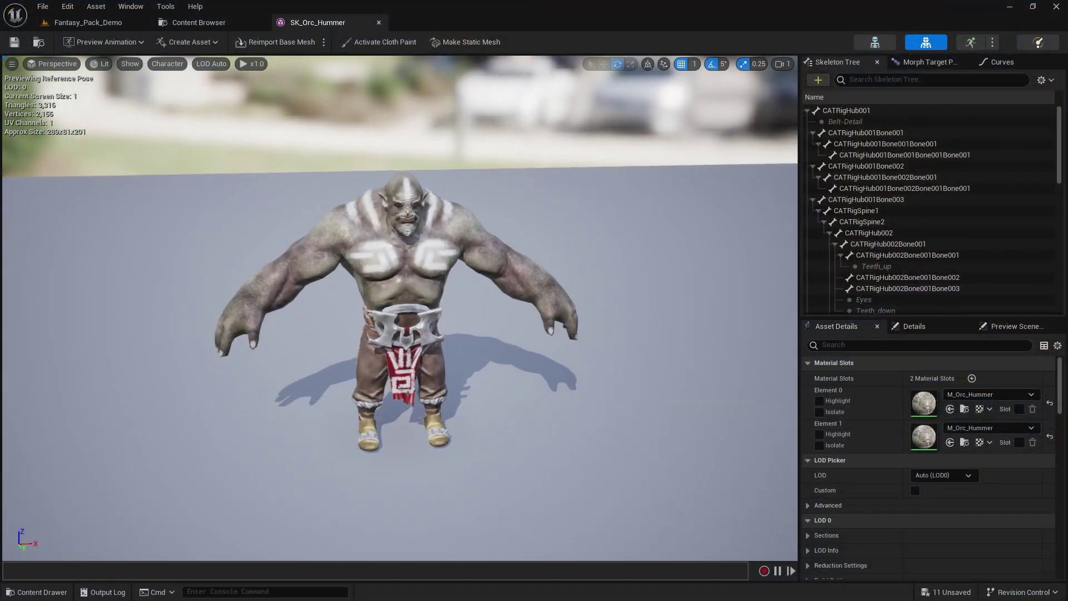
{"action": "left_click_drag", "start_coordinate": [312, 311], "coordinate": [674, 306], "text": "alt"}
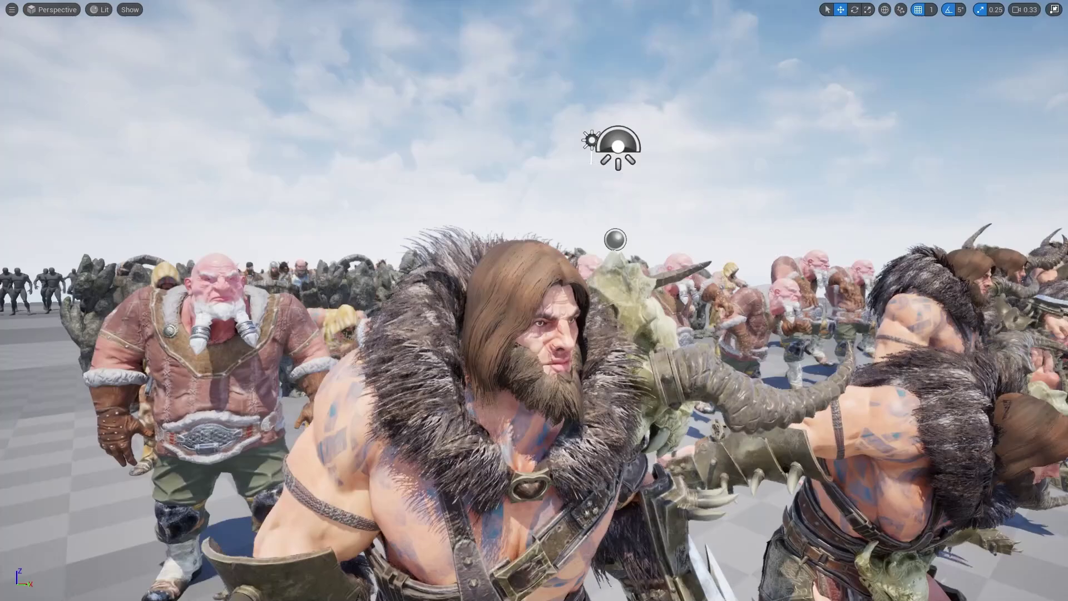
- Examine the fur-clad barbarians in the demo level up close and the SK_Barbarian_Body mesh on its own
{"action": "key", "text": "w"}
{"action": "right_click_drag", "start_coordinate": [534, 301], "coordinate": [531, 359]}
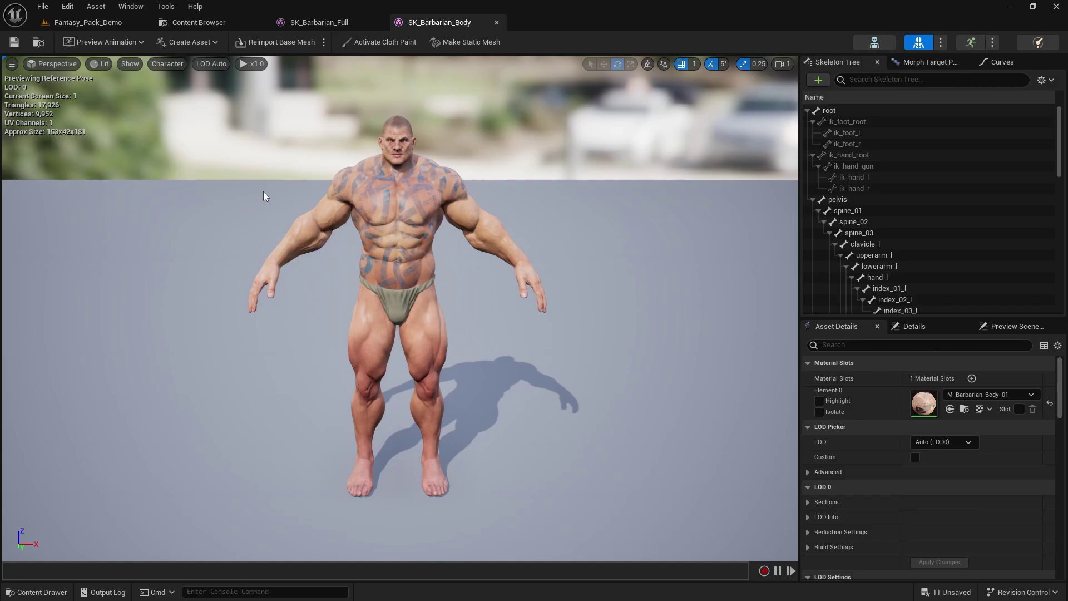
{"action": "left_click_drag", "start_coordinate": [264, 196], "coordinate": [311, 212]}
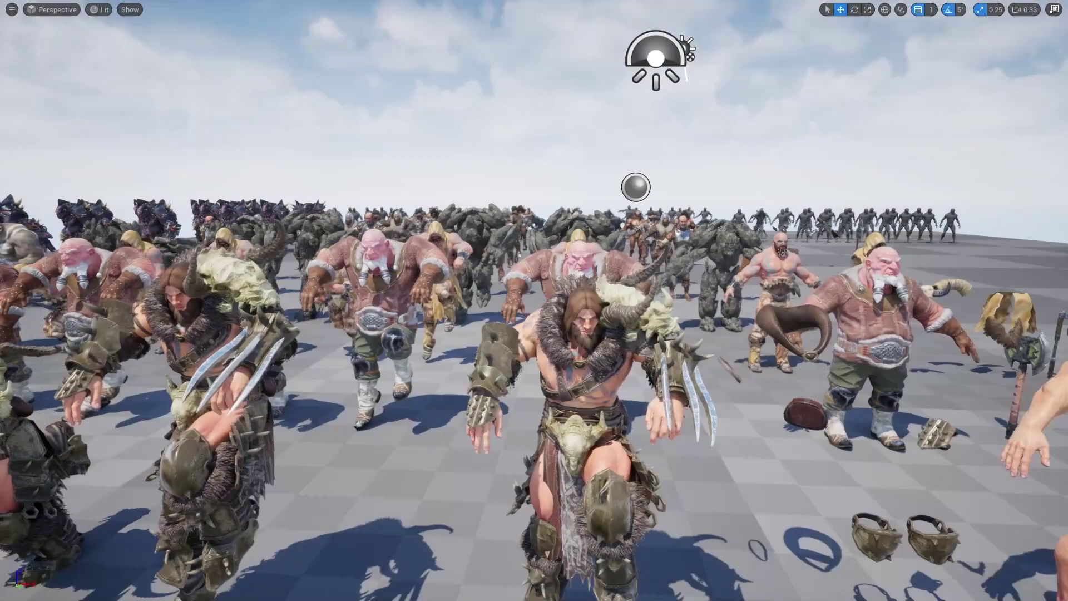
{"action": "key", "text": "w"}
{"action": "right_click_drag", "start_coordinate": [534, 301], "coordinate": [584, 345]}
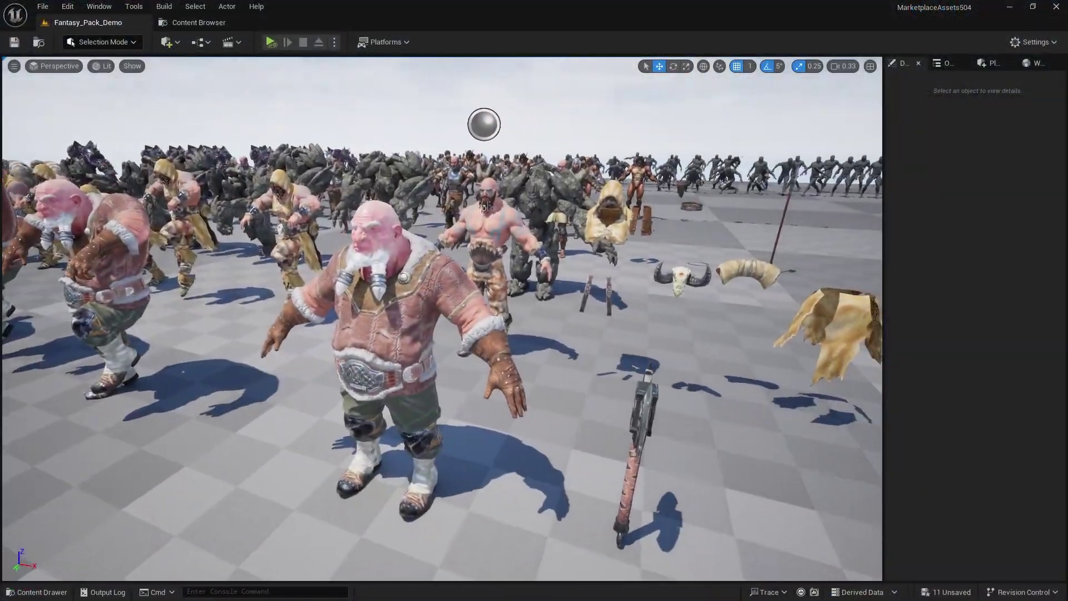
- Examine the dwarf character in the demo level and the details of the SK_Dwarf mesh
{"action": "mouse_move", "coordinate": [535, 301]}
{"action": "right_mouse_down"}
{"action": "mouse_move", "coordinate": [562, 301]}
{"action": "mouse_move", "coordinate": [517, 303]}
{"action": "right_mouse_up"}
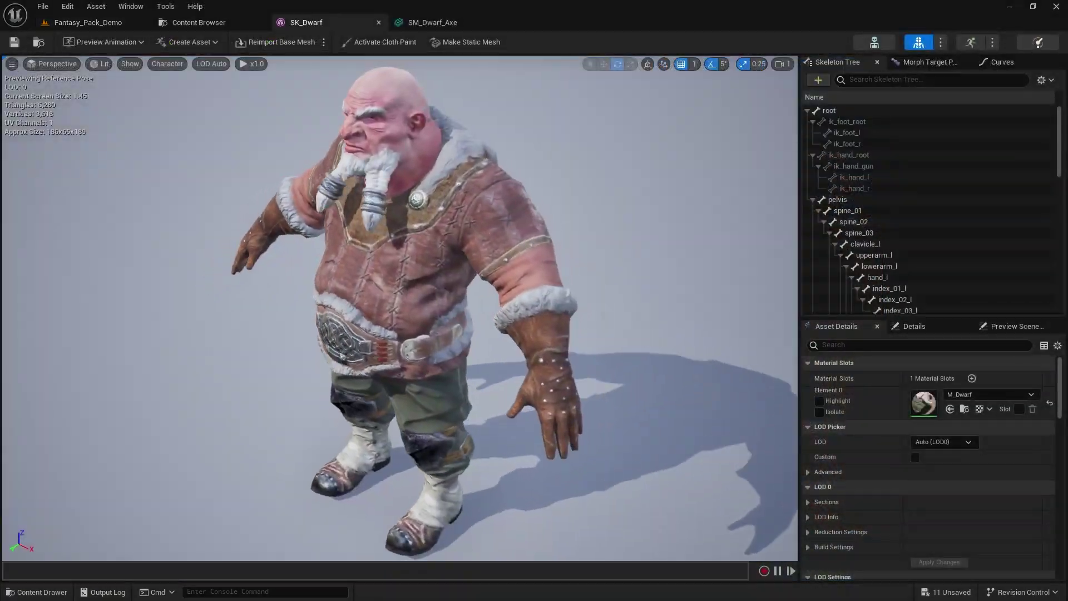
{"action": "left_click_drag", "start_coordinate": [401, 306], "coordinate": [401, 223]}
{"action": "scroll", "coordinate": [377, 174], "scroll_direction": "up", "scroll_amount": 5}
{"action": "middle_click_drag", "start_coordinate": [400, 223], "coordinate": [234, 478], "text": "alt"}
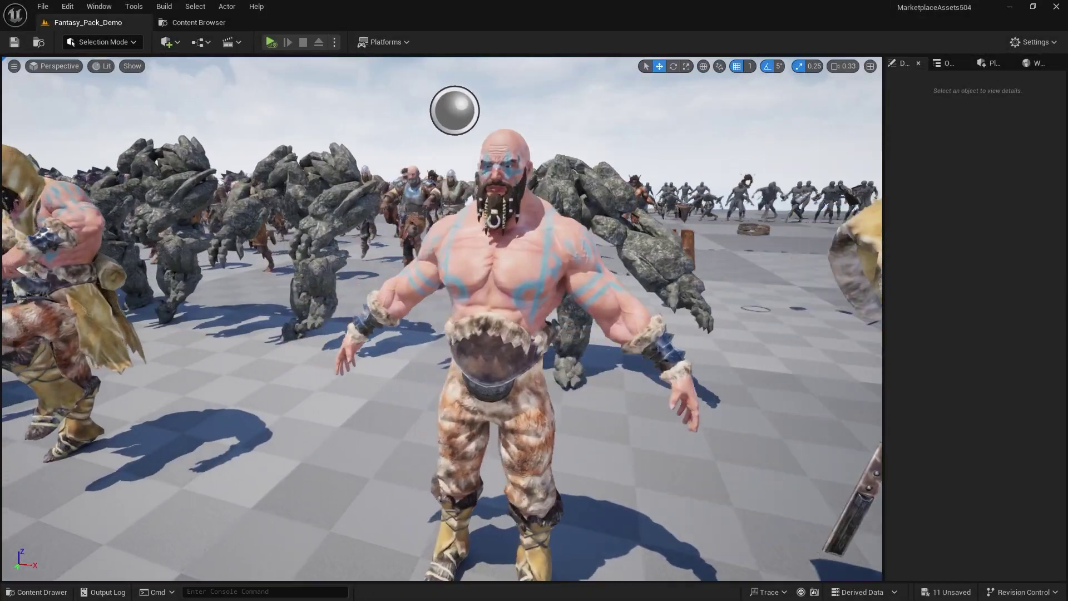
- Examine the tattooed fantasy barbarian in the level and its skeletal mesh from all sides
{"action": "key", "text": "a"}
{"action": "right_click_drag", "start_coordinate": [443, 318], "coordinate": [406, 320]}
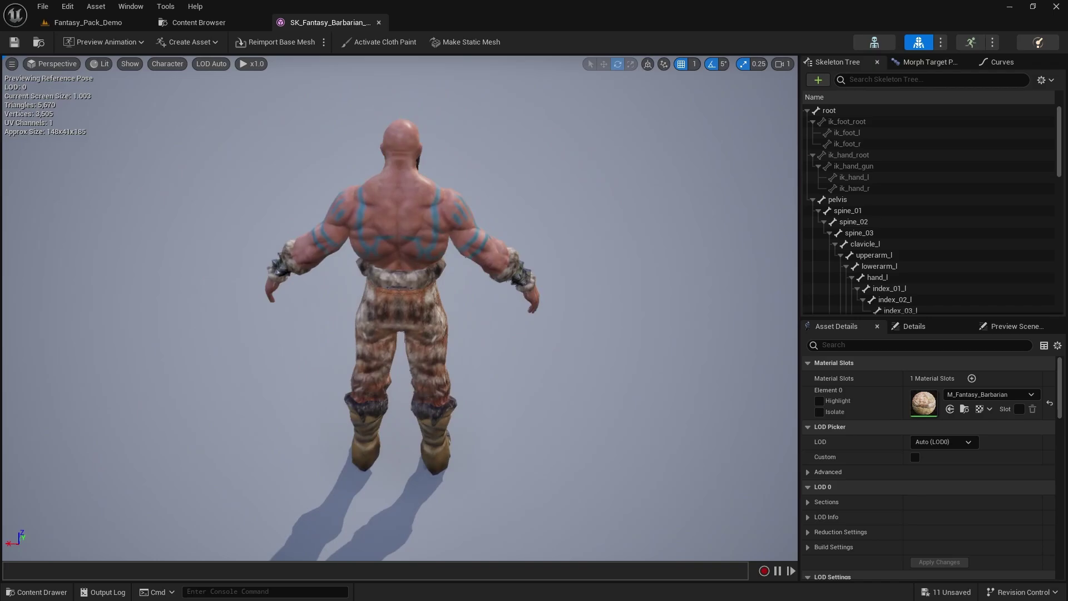
{"action": "left_click_drag", "start_coordinate": [401, 309], "coordinate": [723, 261], "text": "alt"}
{"action": "scroll", "coordinate": [401, 308], "scroll_direction": "up", "scroll_amount": 3}
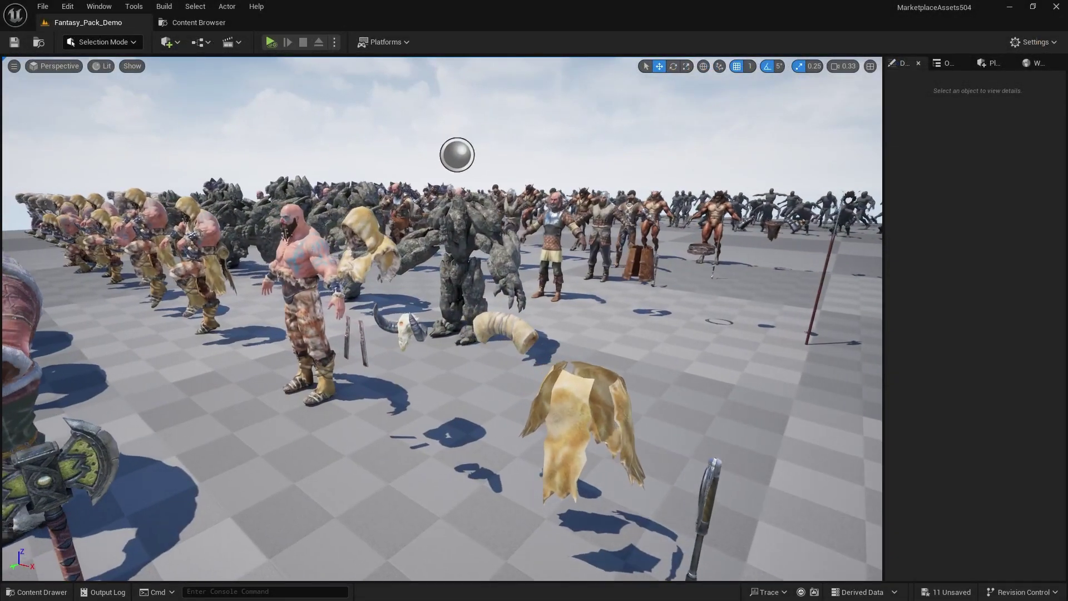
- Examine the remaining demo characters, including the SK_Knight_Body and SK_Troll meshes in close-up
{"action": "key", "text": "w"}
{"action": "right_click_drag", "start_coordinate": [423, 320], "coordinate": [409, 320]}
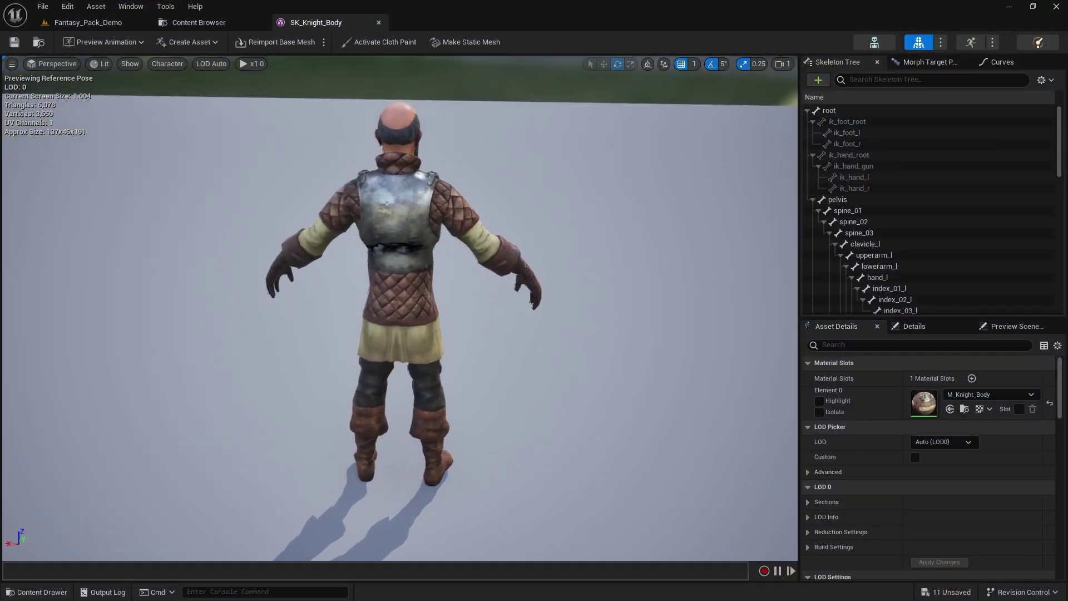
{"action": "left_click_drag", "start_coordinate": [312, 308], "coordinate": [518, 309], "text": "alt"}
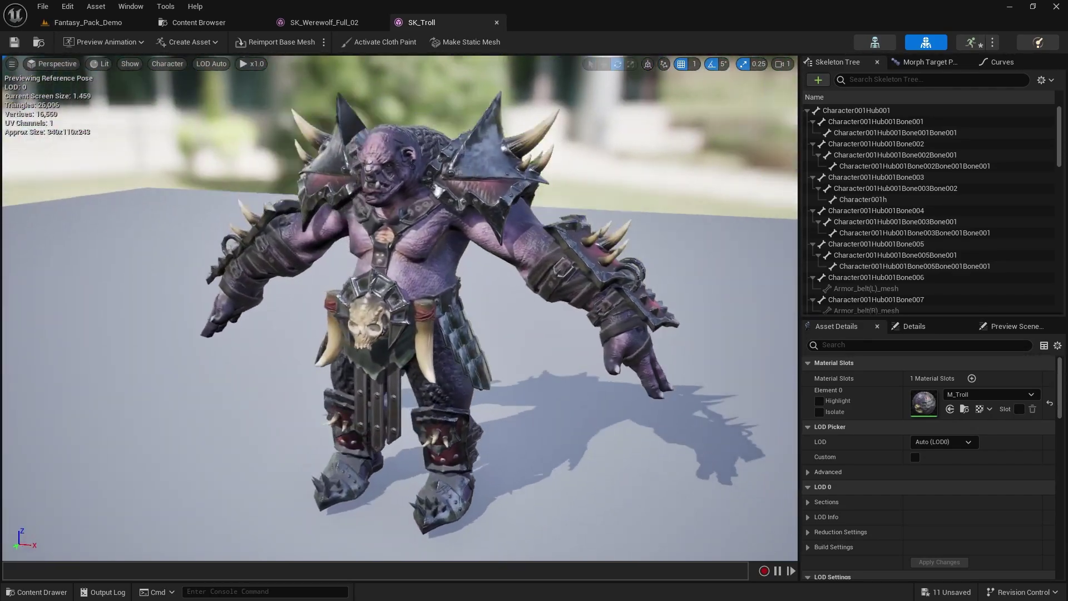
{"action": "scroll", "coordinate": [329, 194], "scroll_direction": "up", "scroll_amount": 5}
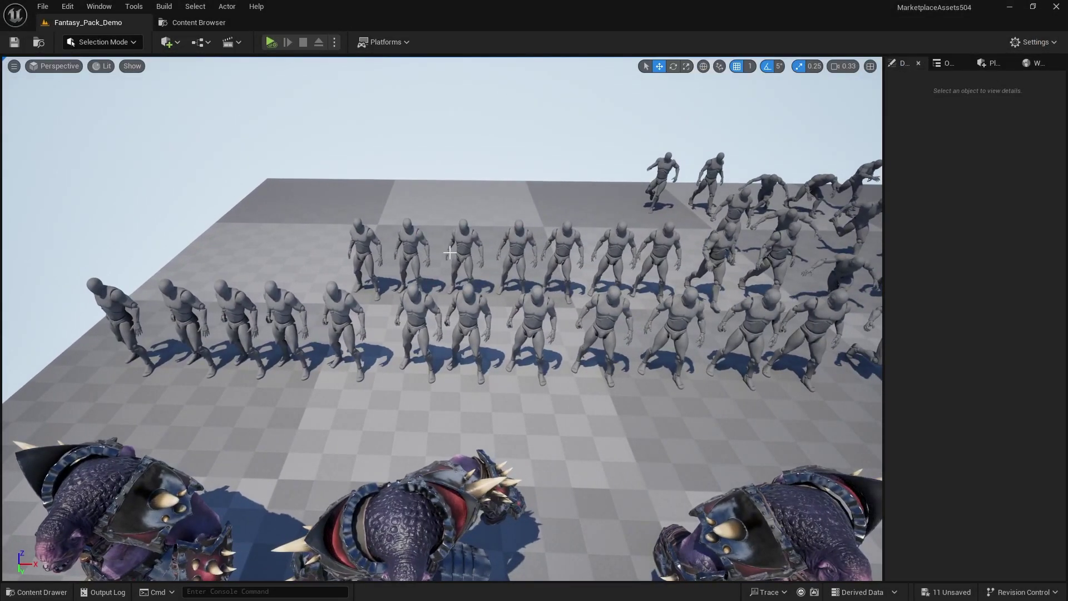
- Open Anim_Warrior_Attack_2 from the 1With_Weapon animations and browse the pack's other animation sequences, including Anim_Warrior_Walk_Back_Sit_Root
{"action": "key", "text": "alt+p"}
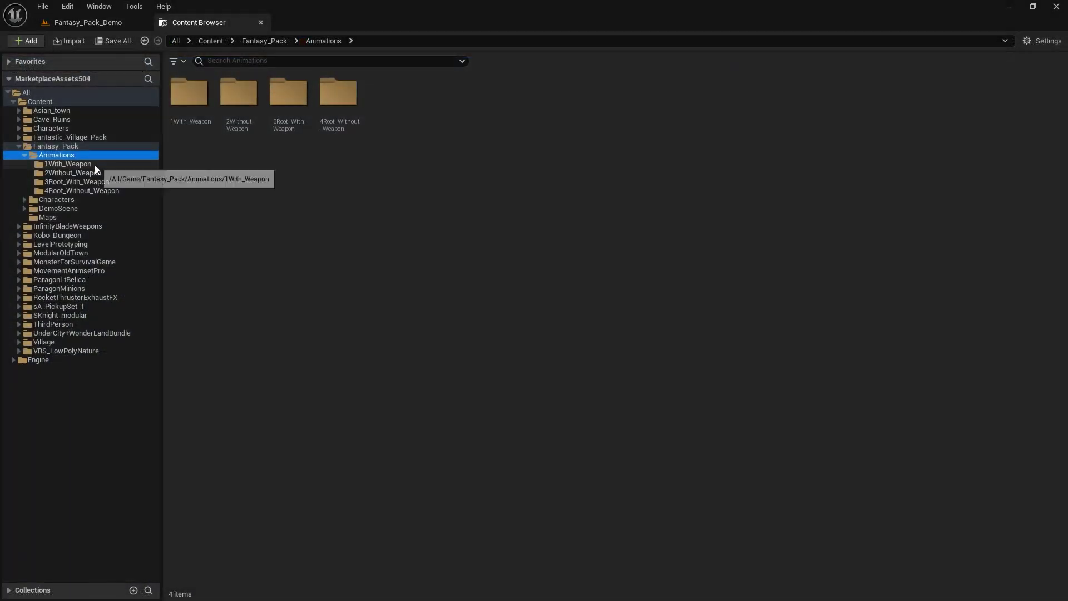
{"action": "left_click", "coordinate": [68, 165]}
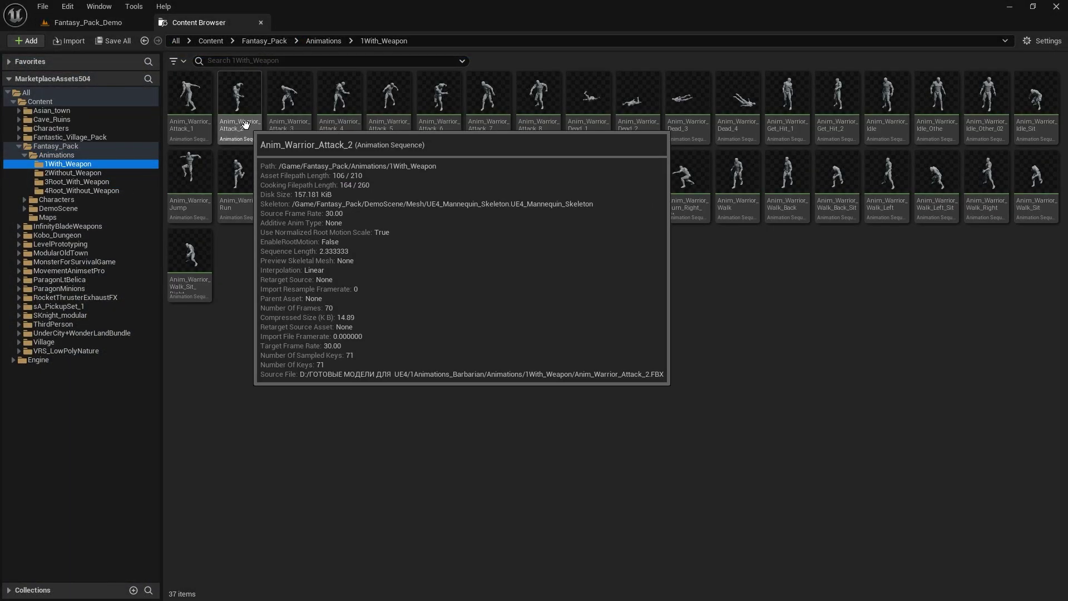
{"action": "double_click", "coordinate": [239, 96]}
{"action": "left_click_drag", "start_coordinate": [457, 305], "coordinate": [624, 351], "text": "alt"}
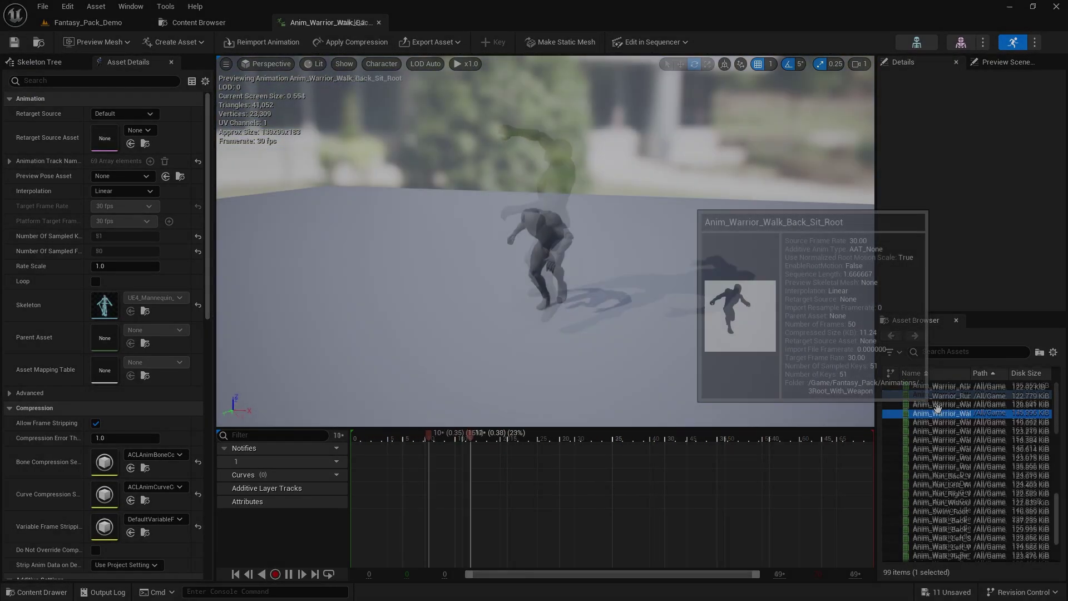
{"action": "scroll", "coordinate": [938, 410], "scroll_direction": "down", "scroll_amount": 5}
{"action": "scroll", "coordinate": [940, 461], "scroll_direction": "up", "scroll_amount": 3}
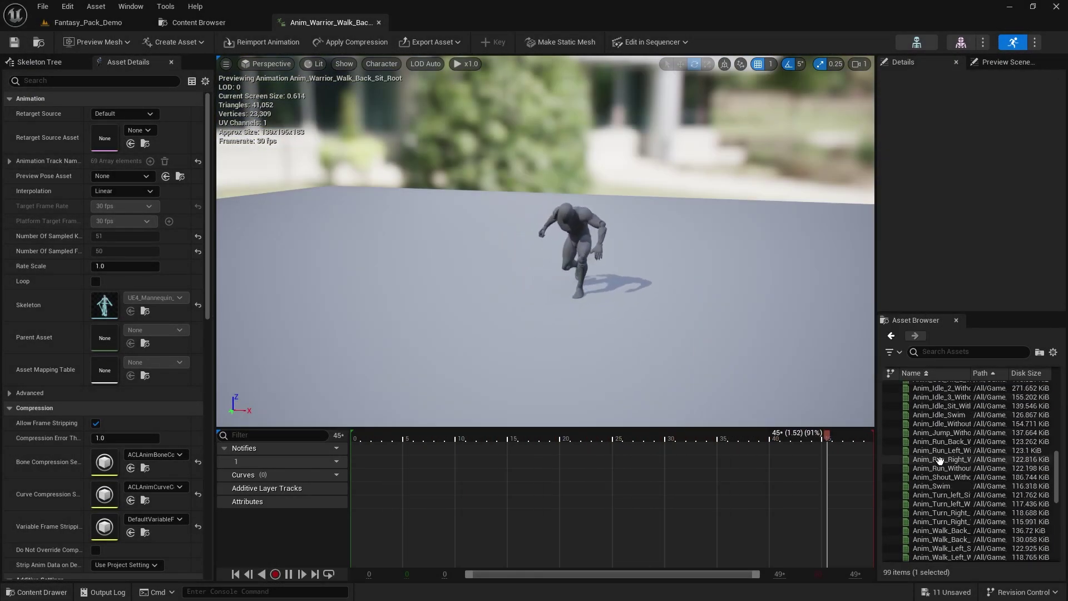
- Preview the weapon attack animations Anim_Warrior_Attack_7, Anim_Warrior_Attack_3 and Anim_Warrior_Attack_8
{"action": "scroll", "coordinate": [940, 460], "scroll_direction": "up", "scroll_amount": 10}
{"action": "left_click", "coordinate": [946, 414]}
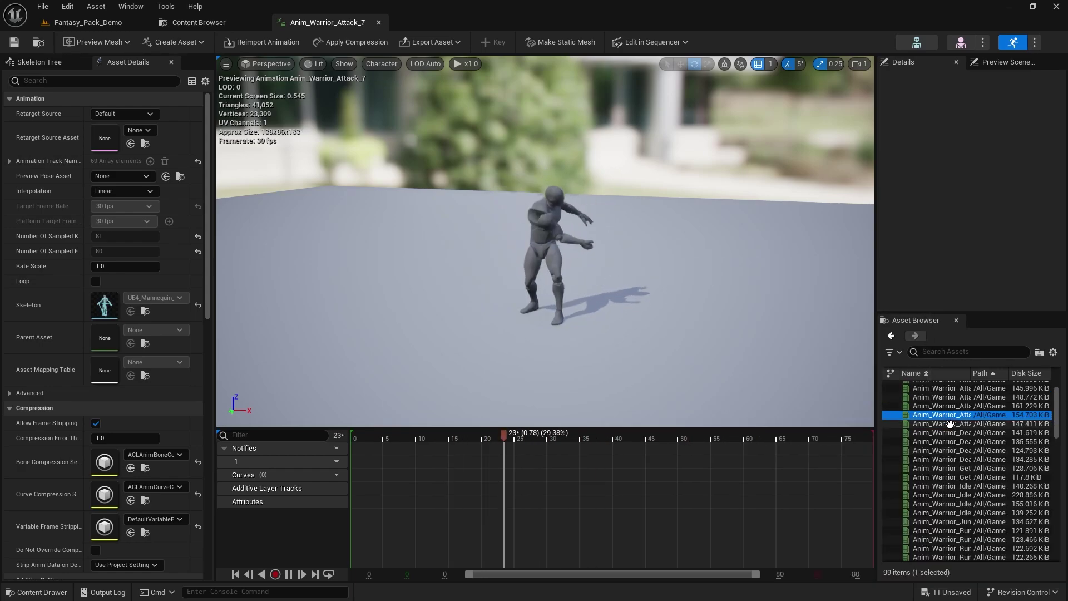
{"action": "scroll", "coordinate": [950, 424], "scroll_direction": "up", "scroll_amount": 2}
{"action": "left_click", "coordinate": [950, 405]}
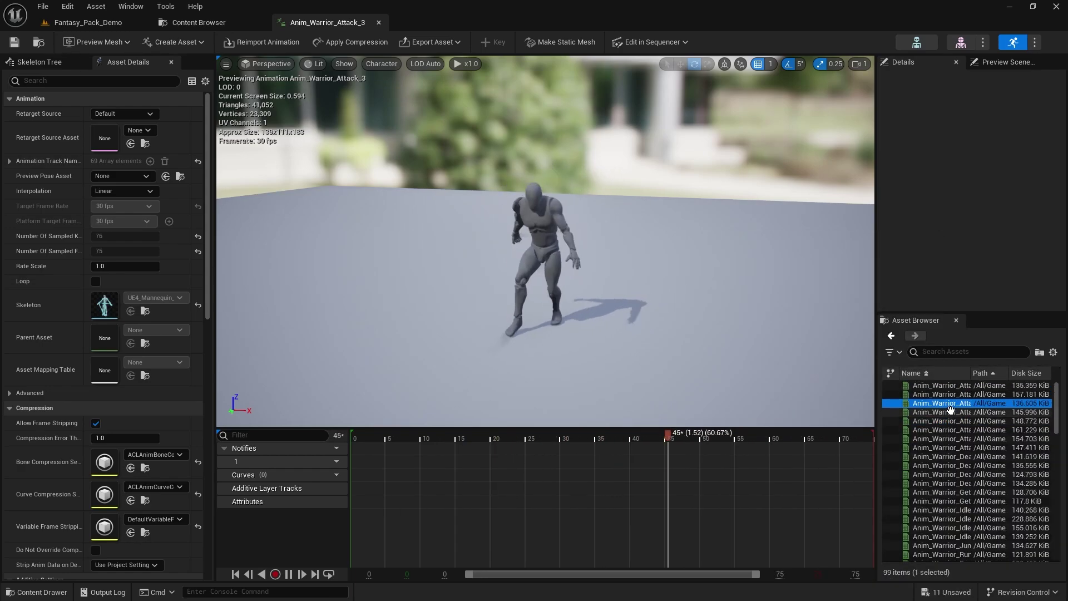
{"action": "left_click", "coordinate": [955, 448]}
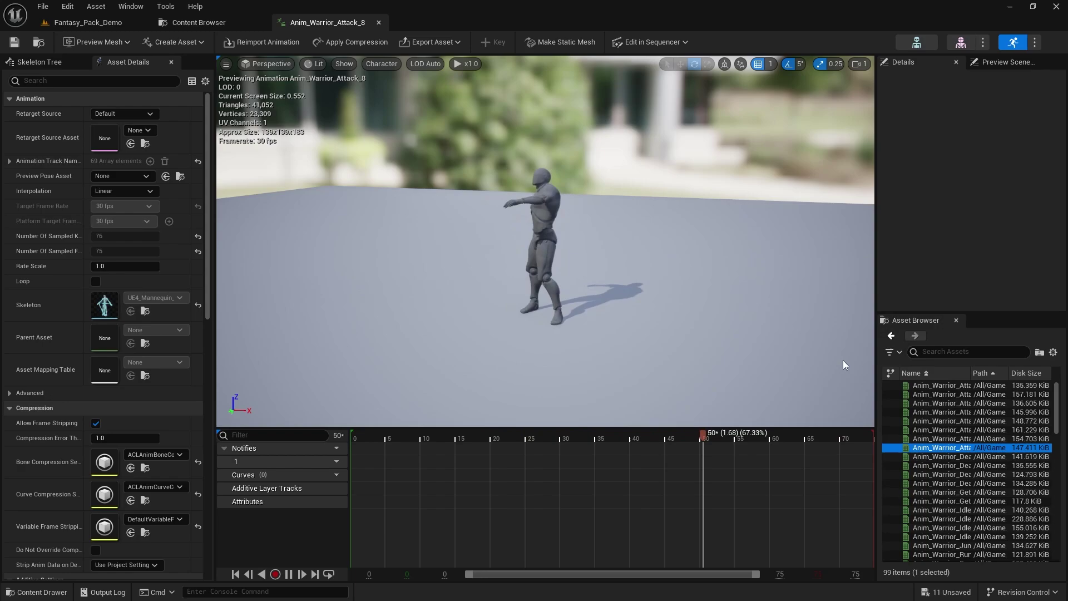
- Browse the 3Root_With_Weapon and 4Root_Without_Weapon folders of the Fantasy_Pack animations
{"action": "left_click", "coordinate": [189, 23]}
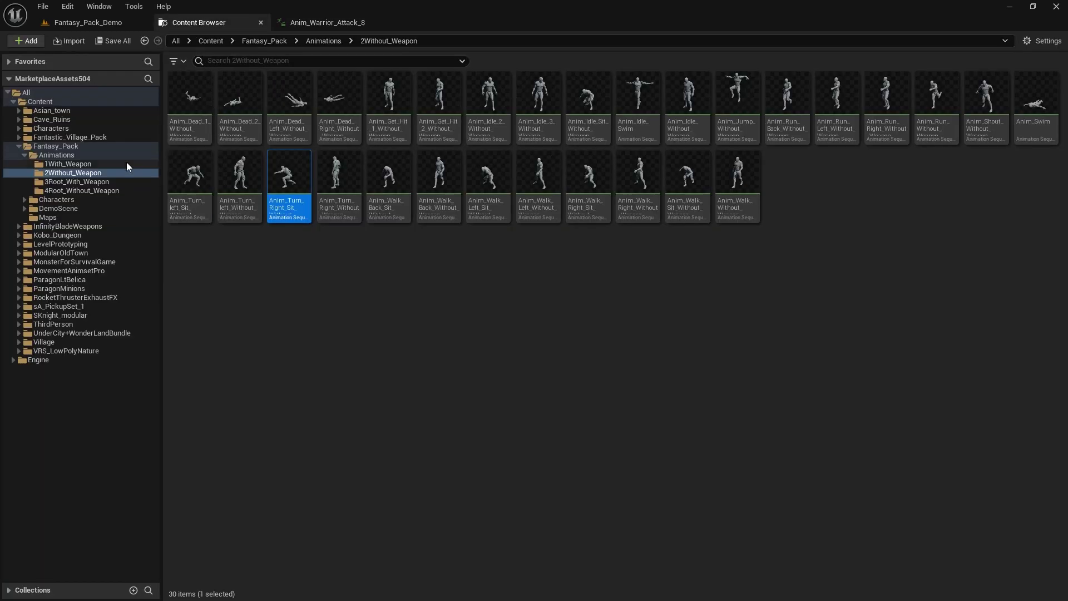
{"action": "left_click", "coordinate": [85, 183]}
{"action": "left_click", "coordinate": [82, 193]}
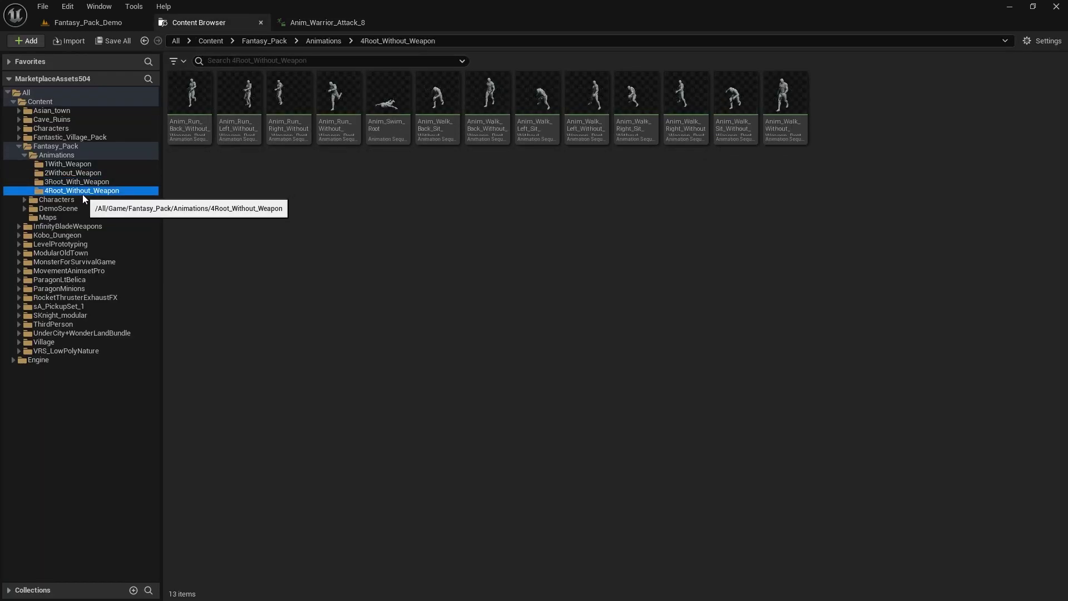
{"action": "double_click", "coordinate": [75, 156]}
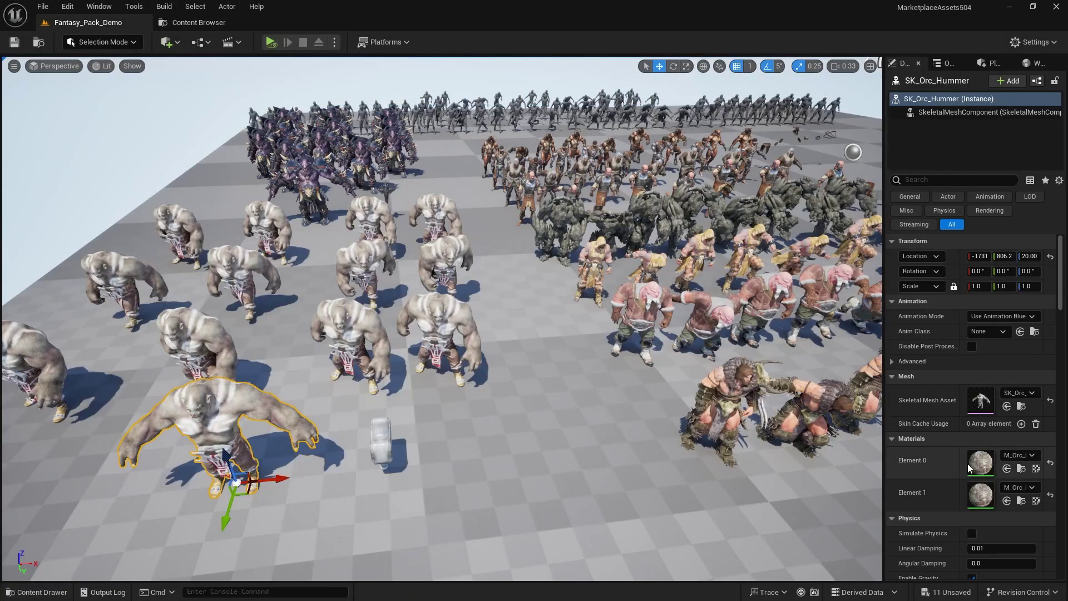
- Examine the material in both slots of SK_Orc_Hummer, including the M_Orc_Hummer graph and its preview sphere
{"action": "double_click", "coordinate": [977, 460]}
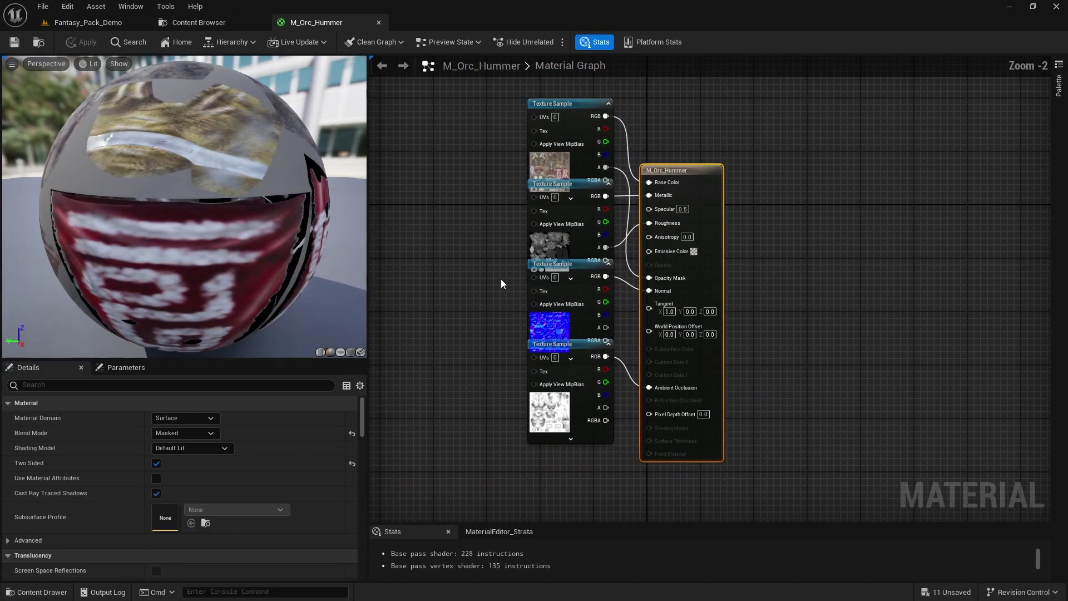
{"action": "left_click", "coordinate": [105, 25]}
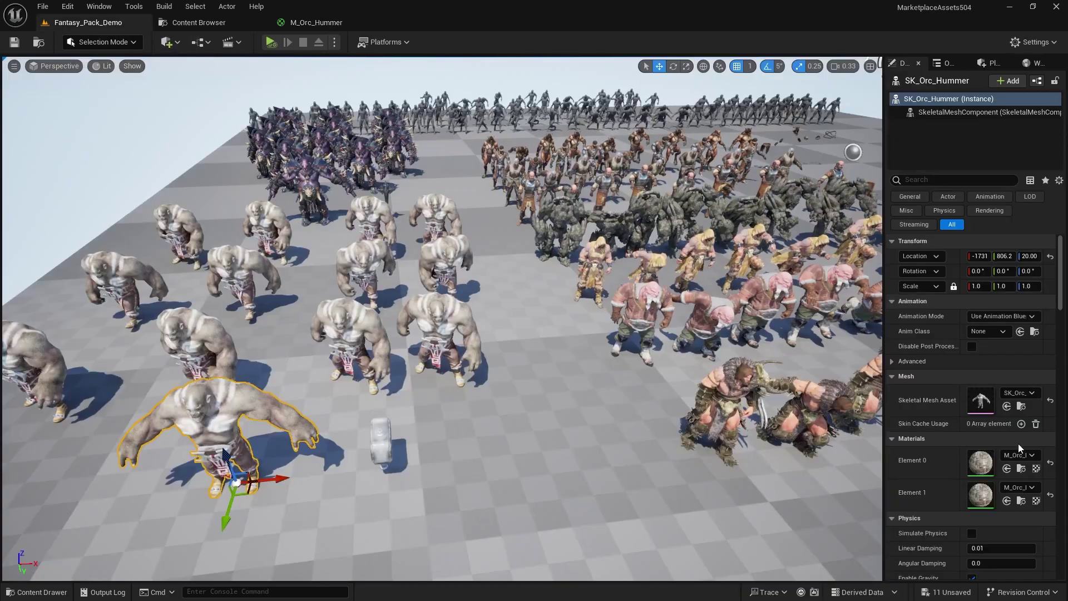
{"action": "double_click", "coordinate": [981, 493]}
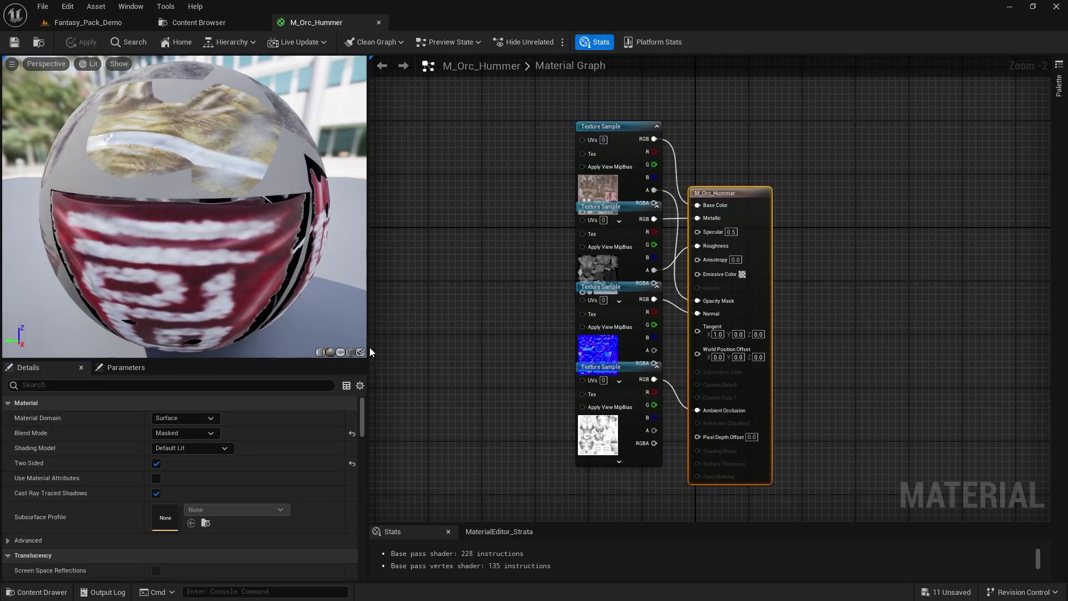
{"action": "left_click", "coordinate": [340, 353]}
{"action": "scroll", "coordinate": [265, 209], "scroll_direction": "up", "scroll_amount": 5}
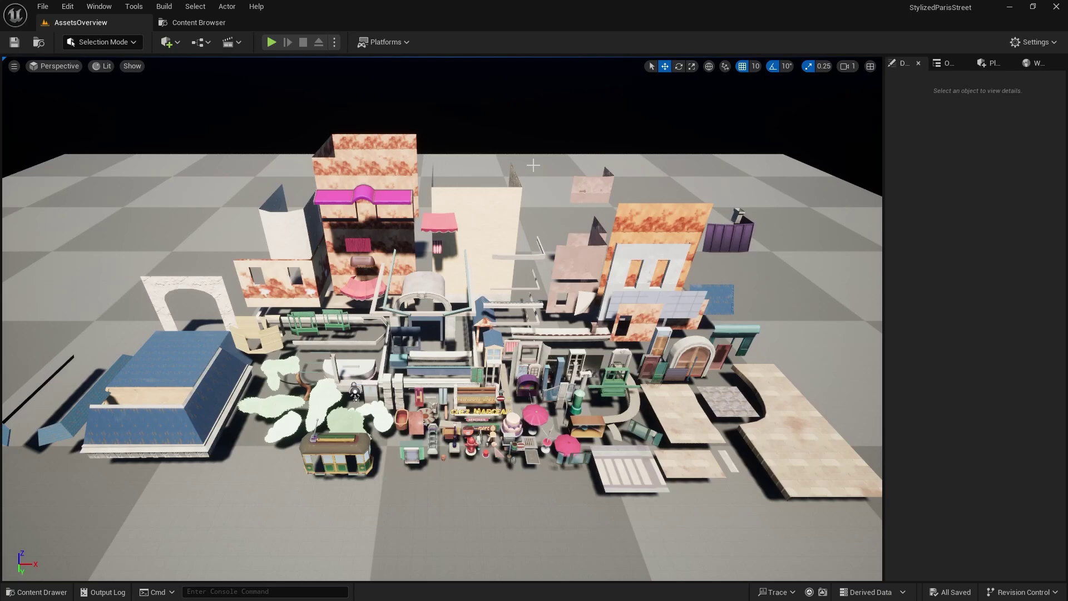
- Fly through the AssetsOverview level of StylizedParisStreet and inspect the street props and signs up close
{"action": "right_click_drag", "start_coordinate": [514, 180], "coordinate": [606, 214]}
{"action": "key", "text": "a"}
{"action": "key", "text": "w"}
{"action": "key", "text": "d"}
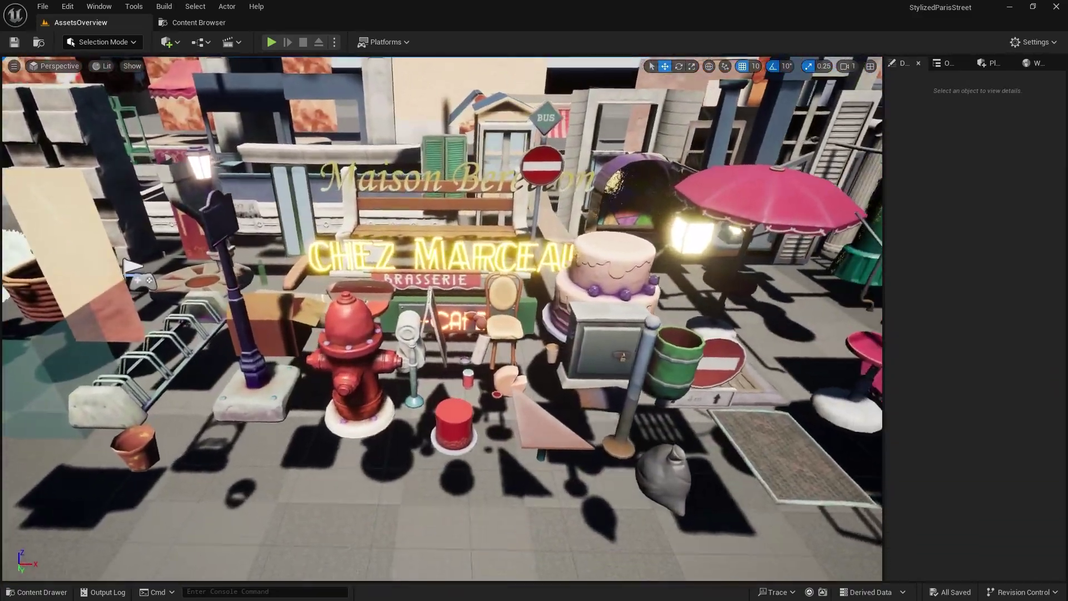
{"action": "right_click_drag", "start_coordinate": [605, 215], "coordinate": [605, 223]}
{"action": "key", "text": "w"}
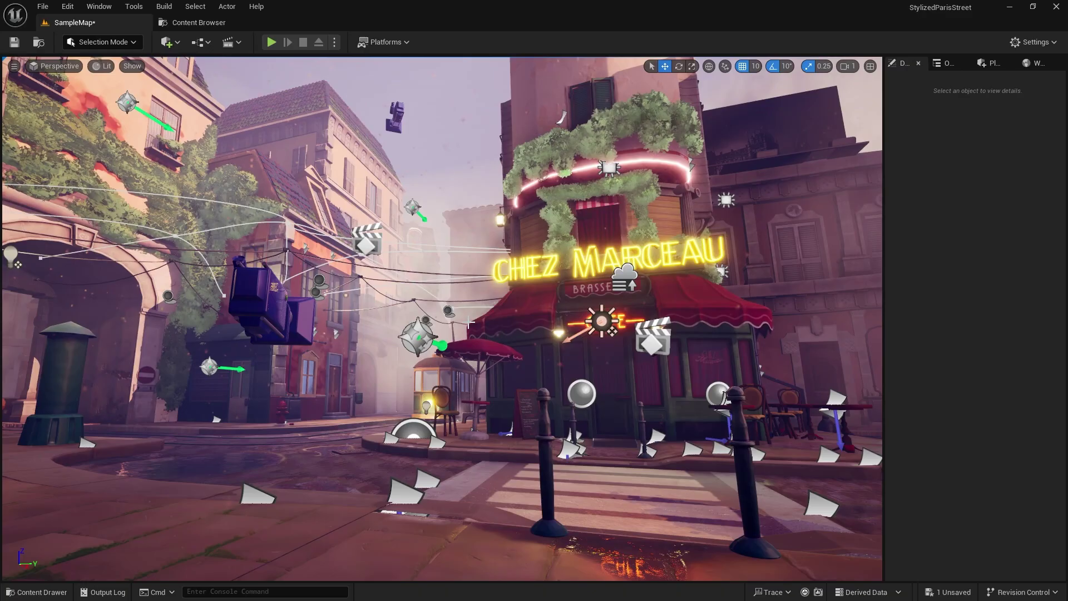
- View the Chez Marceau brasserie corner in SampleMap, and play the level to walk the street toward the archway
{"action": "right_click_drag", "start_coordinate": [468, 322], "coordinate": [437, 359]}
{"action": "key", "text": "e"}
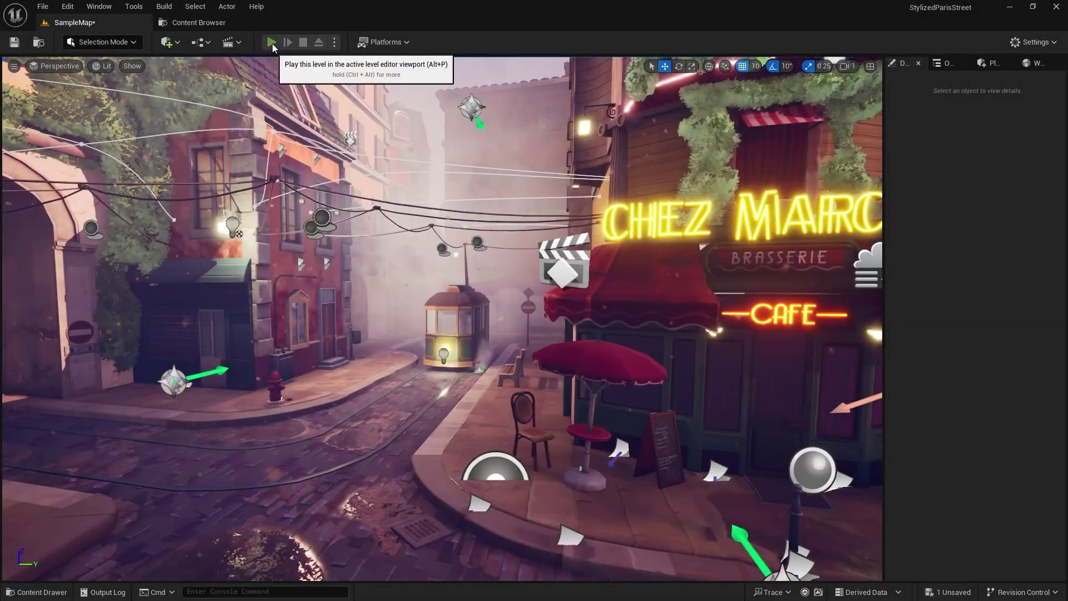
{"action": "left_click", "coordinate": [272, 42]}
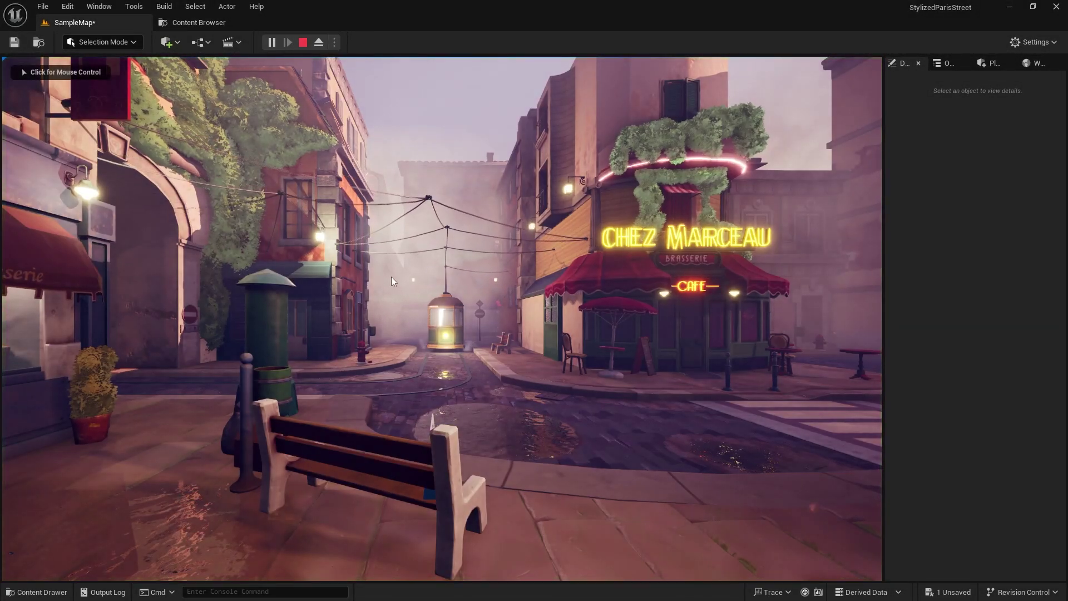
{"action": "key", "text": "w"}
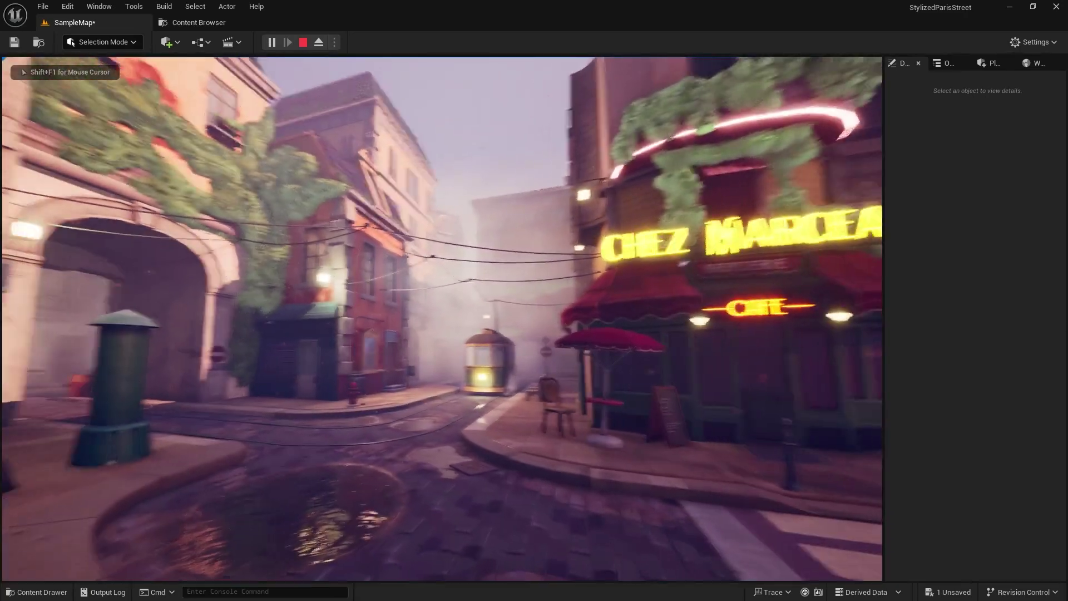
{"action": "key", "text": "d"}
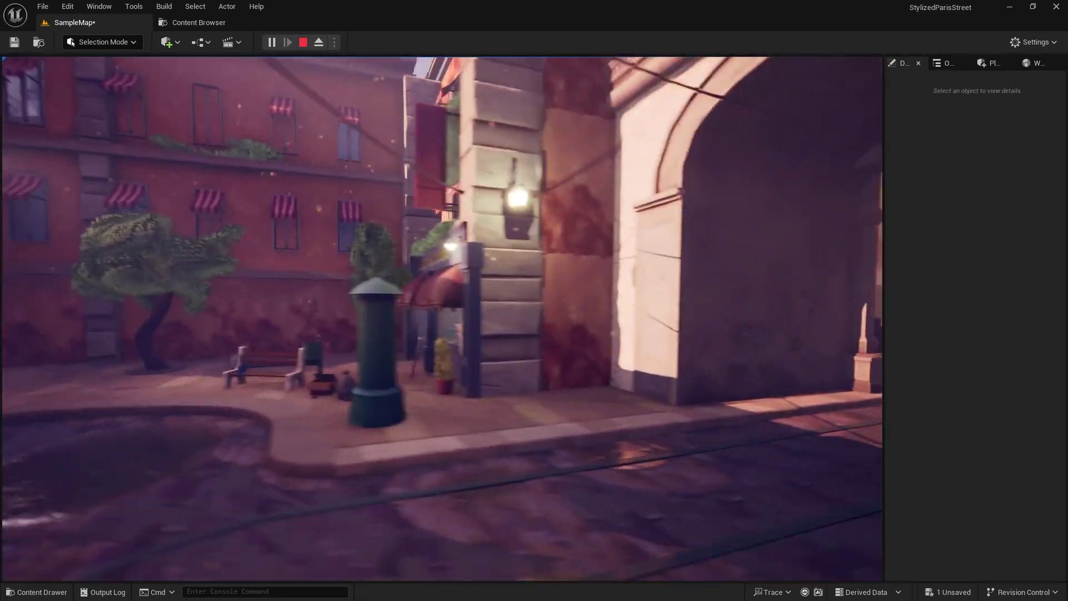
{"action": "key", "text": "s"}
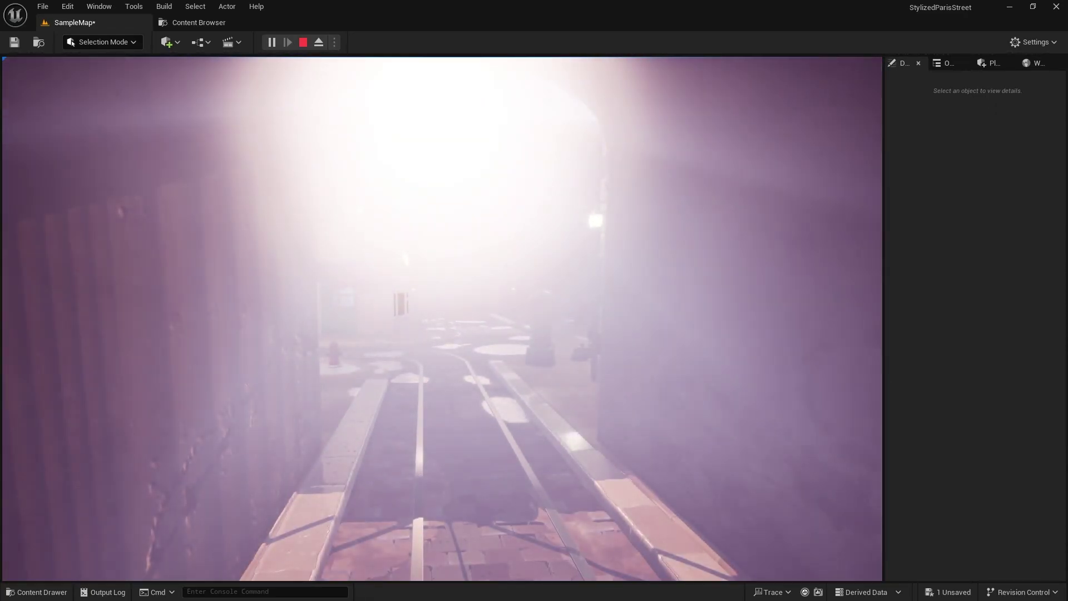
- Explore the foggy side street beyond the archway and the street around the tram in the playing level
{"action": "key", "text": "d"}
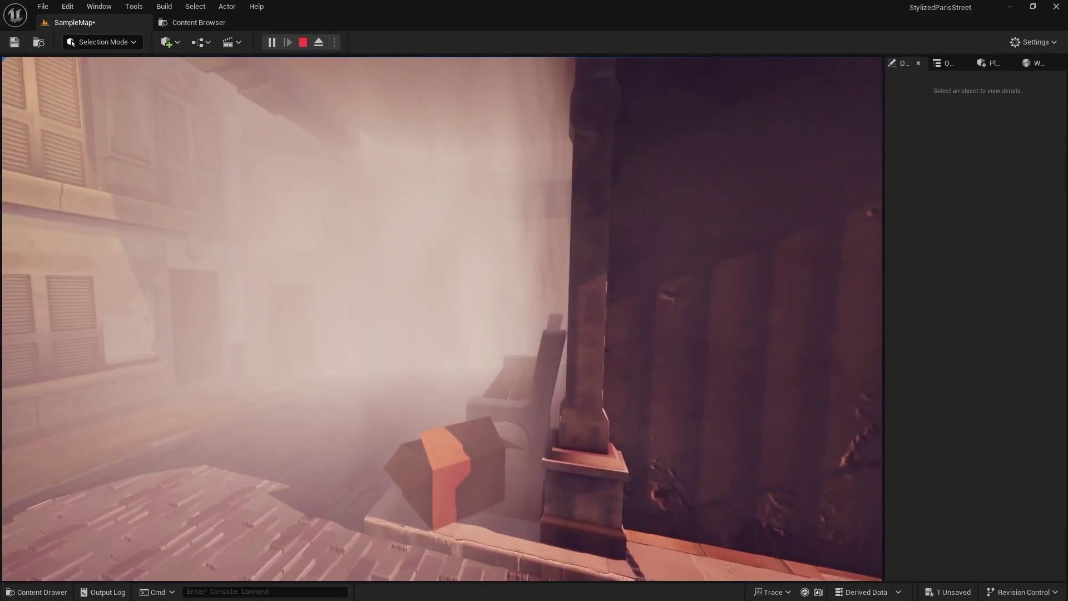
{"action": "key", "text": "w"}
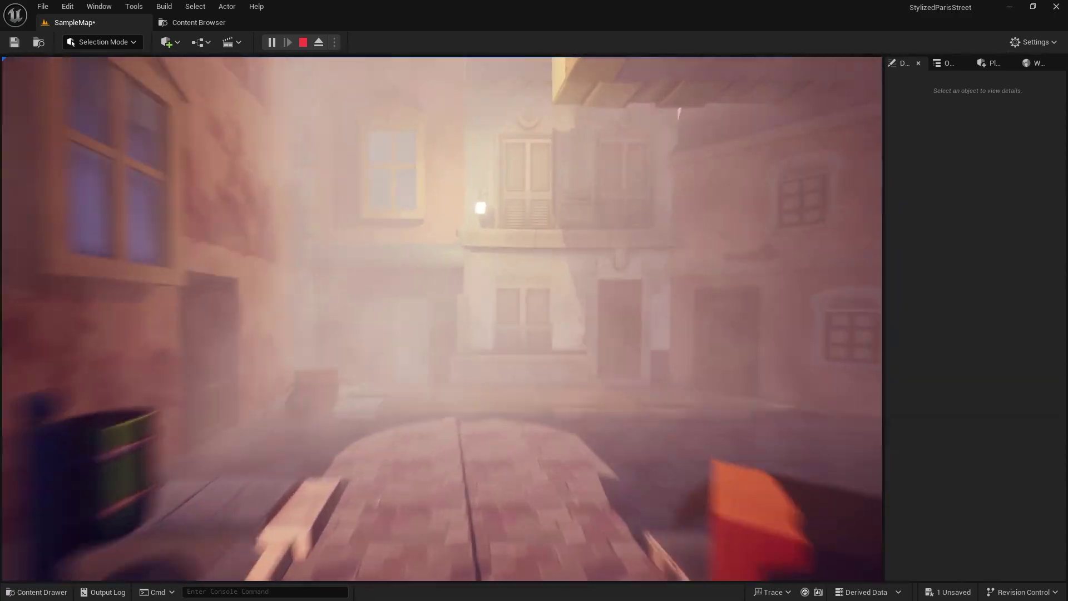
{"action": "key", "text": "s"}
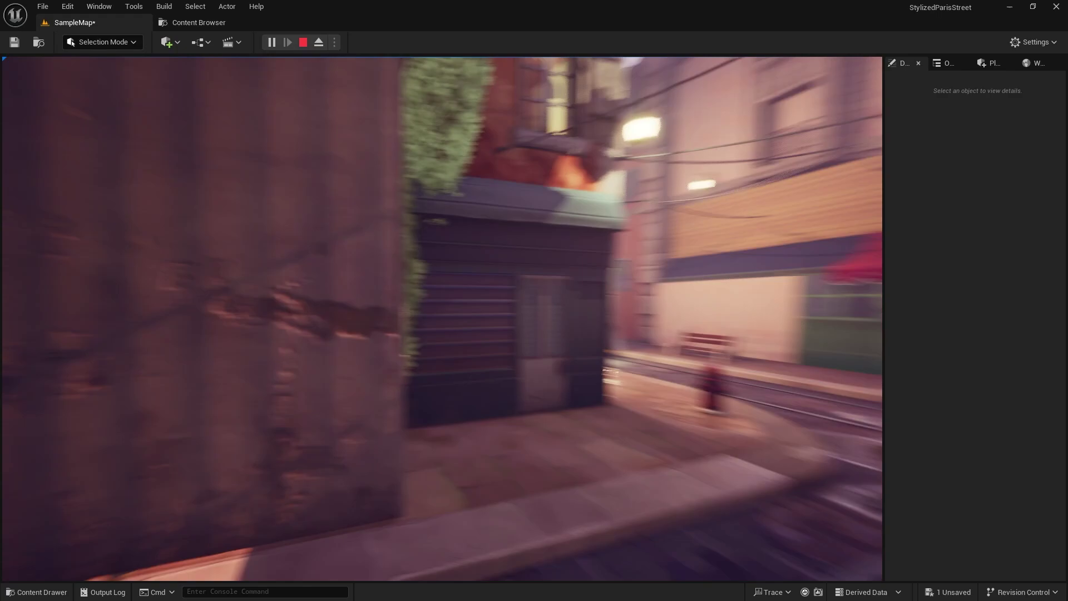
{"action": "key", "text": "w"}
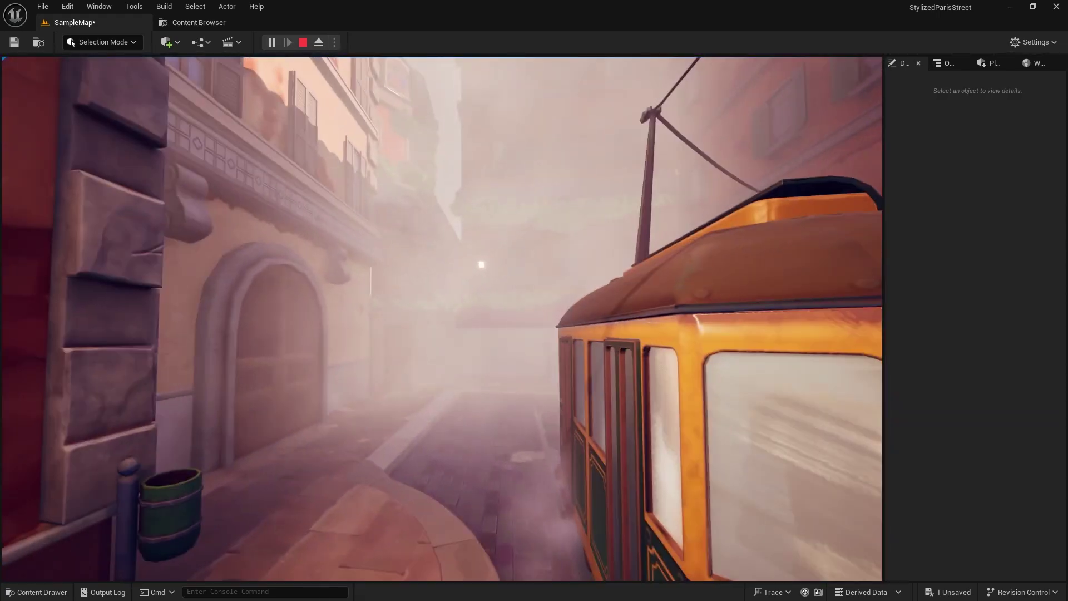
{"action": "key", "text": "s"}
{"action": "key", "text": "d"}
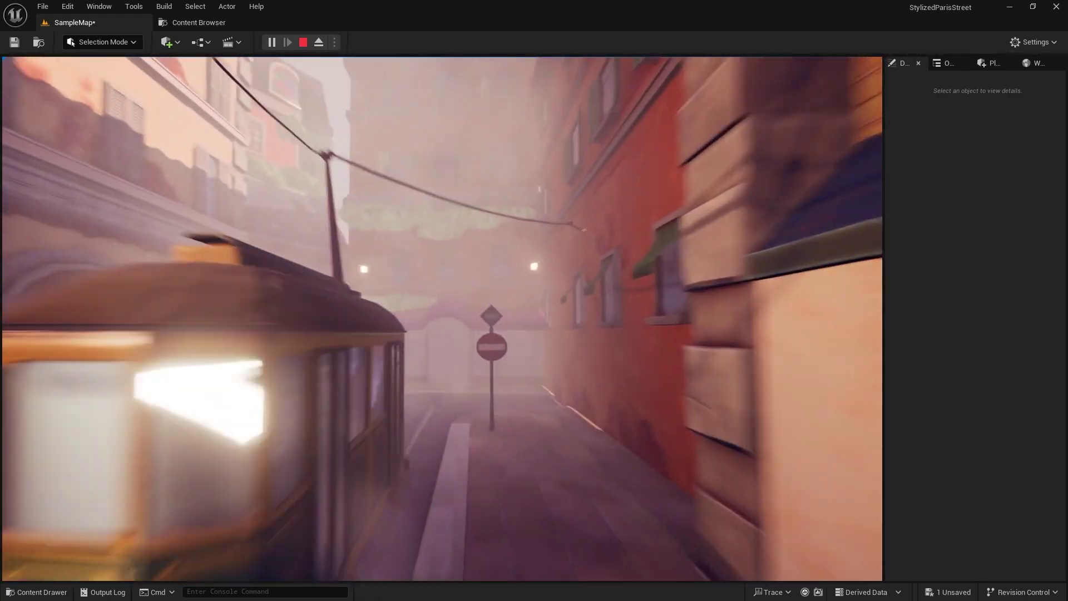
{"action": "key", "text": "w"}
{"action": "key", "text": "s"}
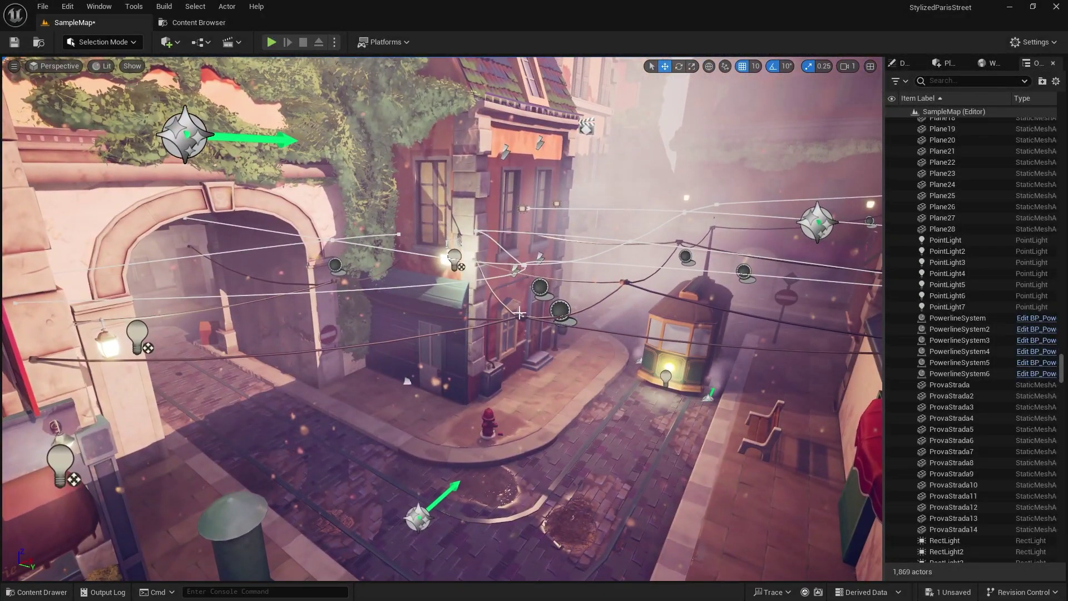
- Locate the material of the upper-floor wall SM_Piano2Muro3 in SampleMap and open the MI_Piano01 material instance
{"action": "right_click_drag", "start_coordinate": [518, 317], "coordinate": [493, 363]}
{"action": "key", "text": "w"}
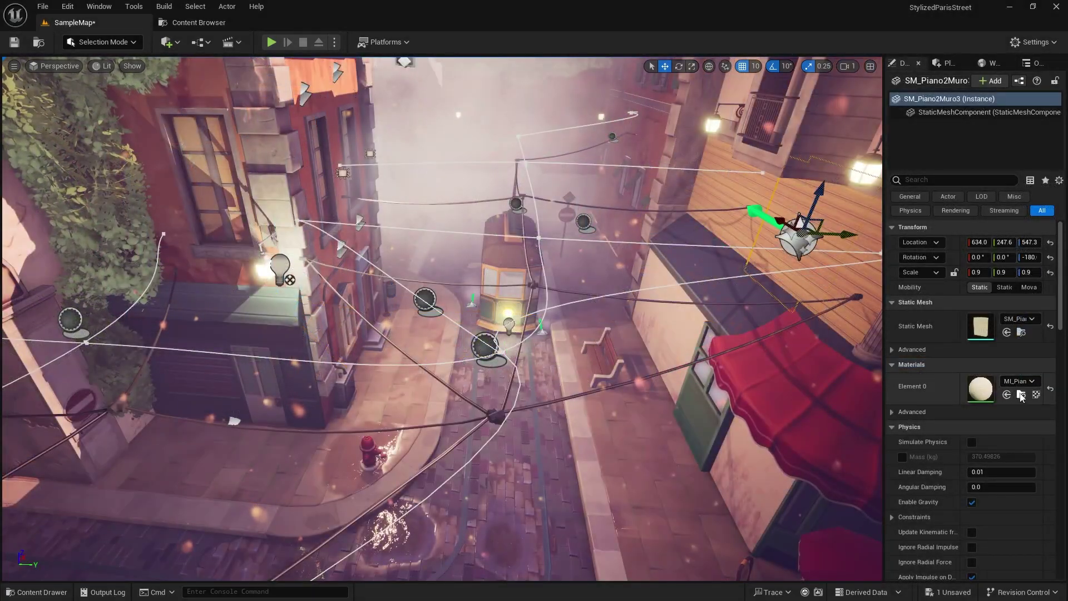
{"action": "left_click", "coordinate": [1022, 395]}
{"action": "double_click", "coordinate": [956, 522]}
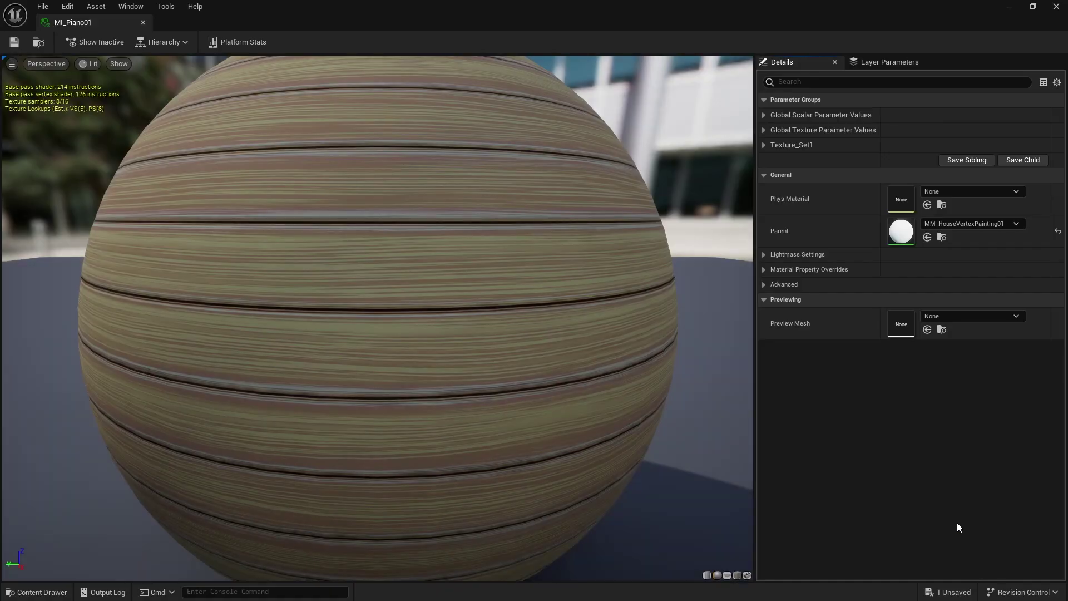
- Expand the Global Scalar, Global Texture and Texture_Set1 parameter groups of MI_Piano01 and review their parameters
{"action": "left_click", "coordinate": [797, 115]}
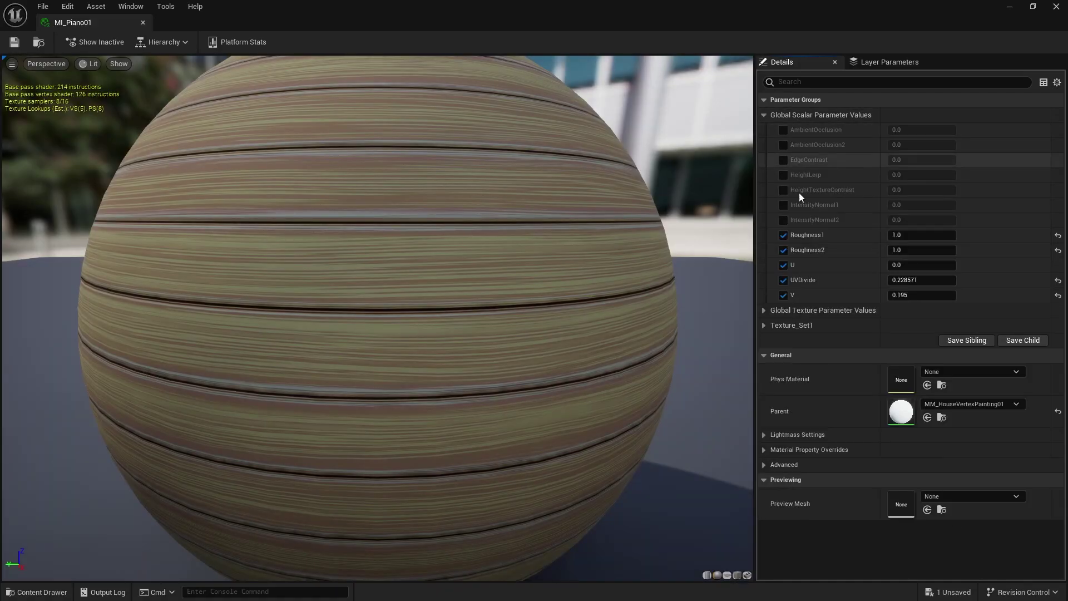
{"action": "left_click", "coordinate": [816, 310]}
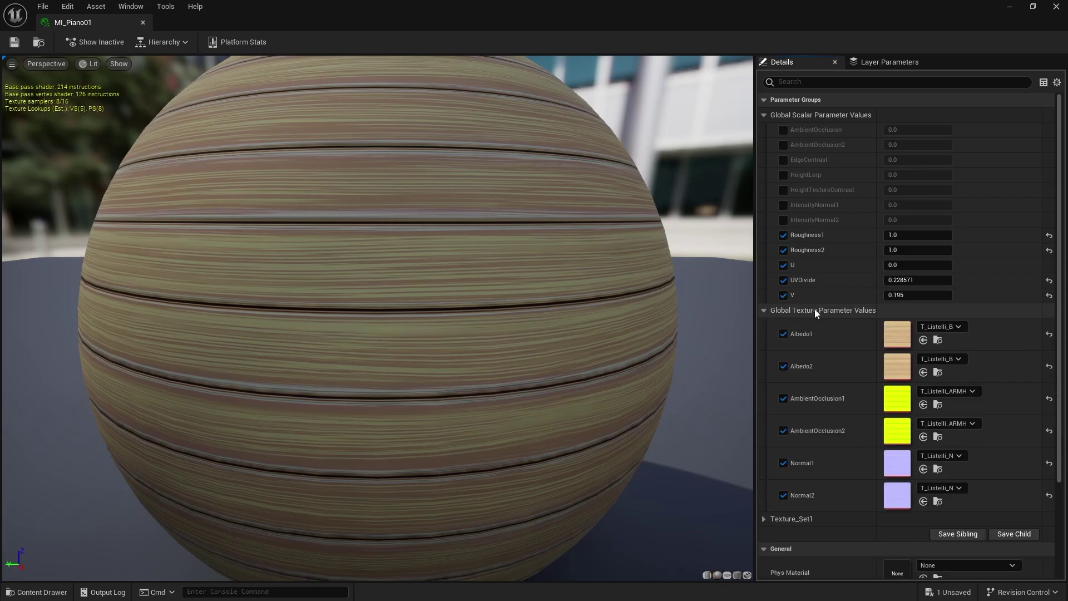
{"action": "left_click", "coordinate": [822, 513]}
{"action": "scroll", "coordinate": [837, 467], "scroll_direction": "down", "scroll_amount": 3}
{"action": "scroll", "coordinate": [837, 466], "scroll_direction": "down", "scroll_amount": 2}
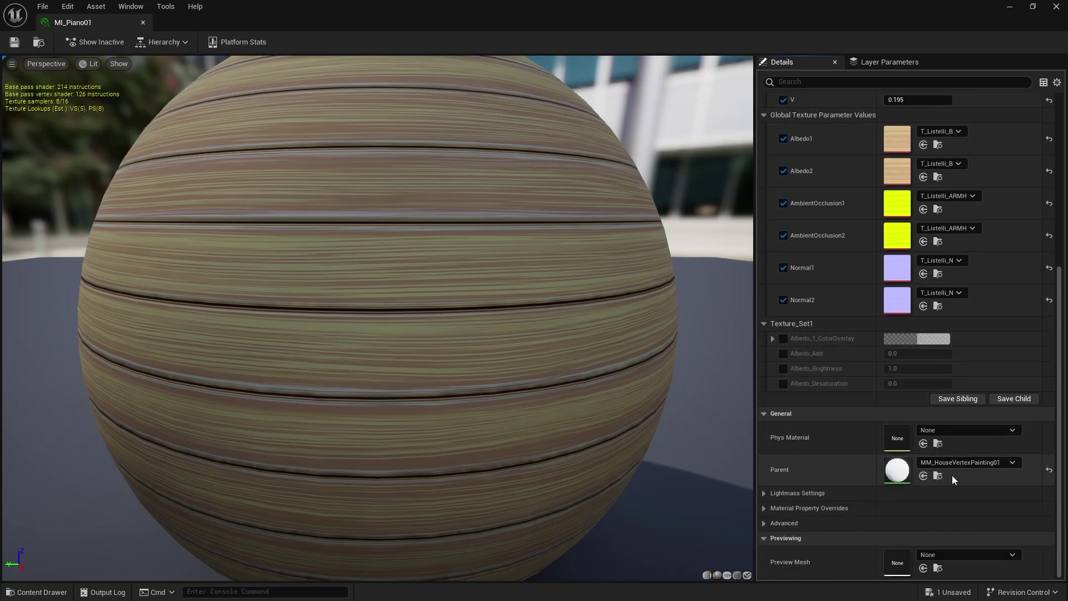
- Open the parent material MM_HouseVertexPainting01 and view its complete node graph
{"action": "double_click", "coordinate": [910, 472]}
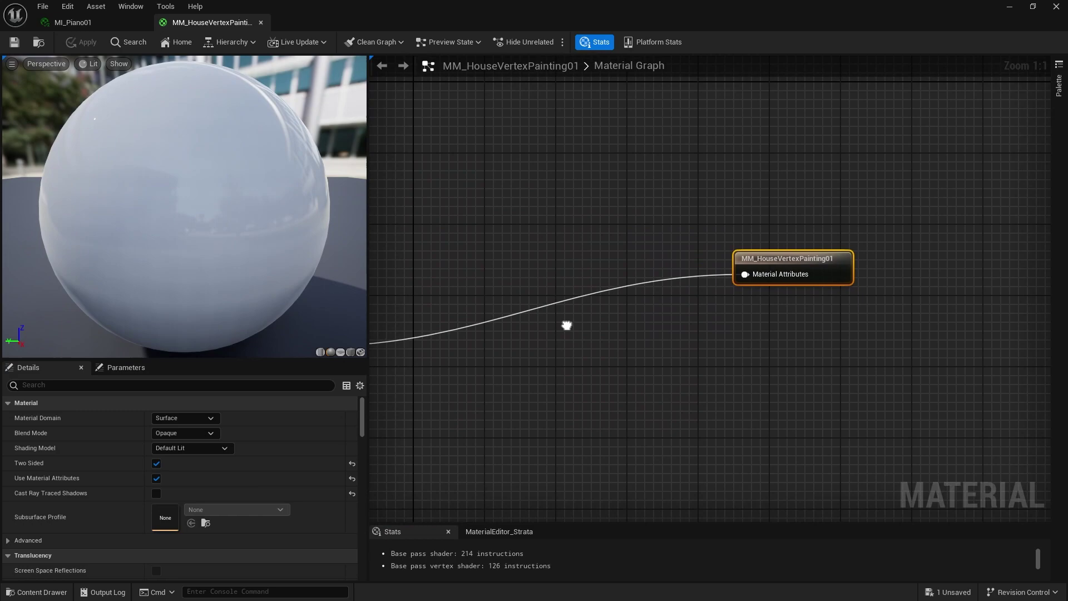
{"action": "scroll", "coordinate": [559, 312], "scroll_direction": "down", "scroll_amount": 6}
{"action": "key", "text": "Home"}
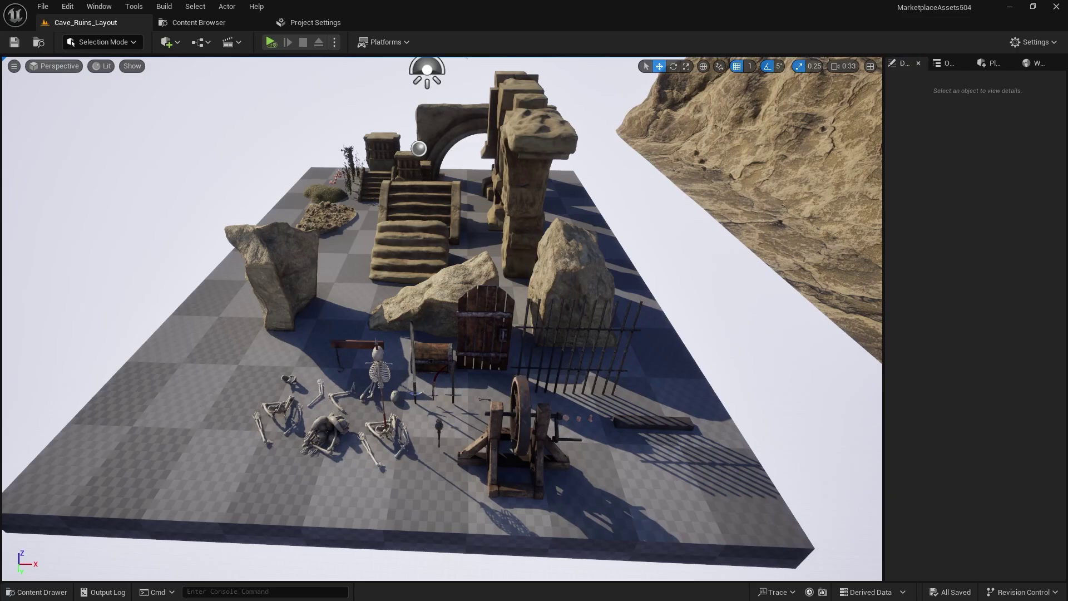
- Examine the assets in Cave_Ruins_Layout and the flooded cavern with the long staircase in Cave_Ruins_Demo
{"action": "right_click_drag", "start_coordinate": [443, 319], "coordinate": [884, 328]}
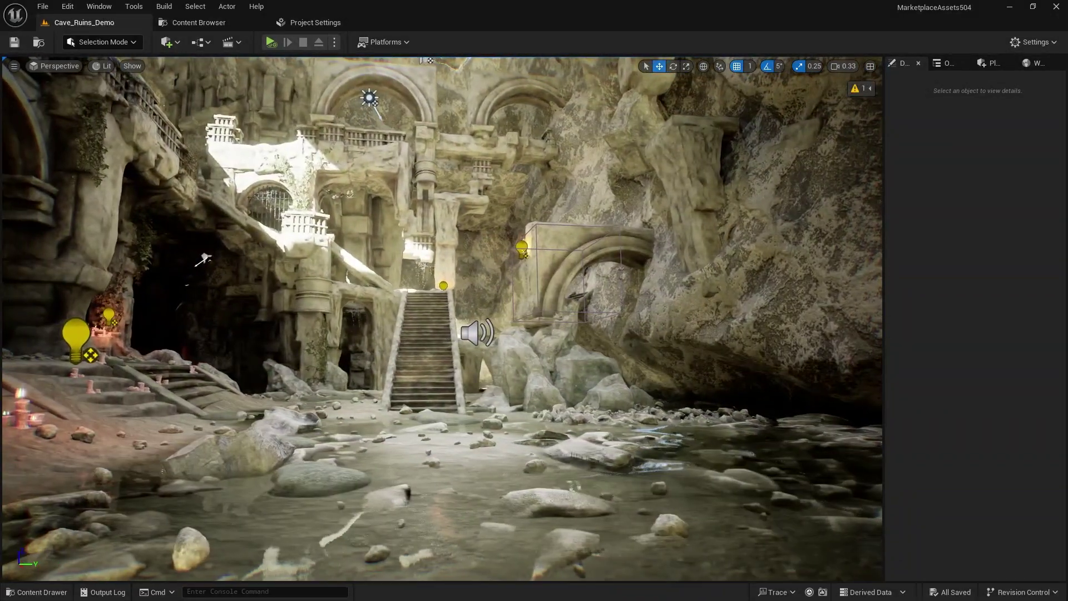
{"action": "left_click", "coordinate": [864, 89]}
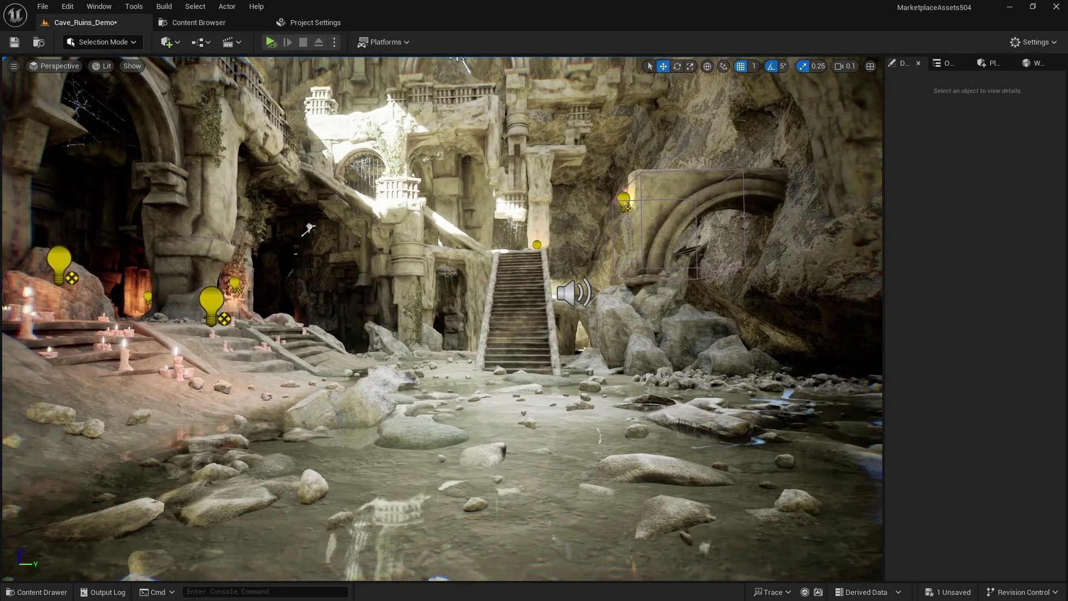
{"action": "right_click_drag", "start_coordinate": [442, 319], "coordinate": [440, 308]}
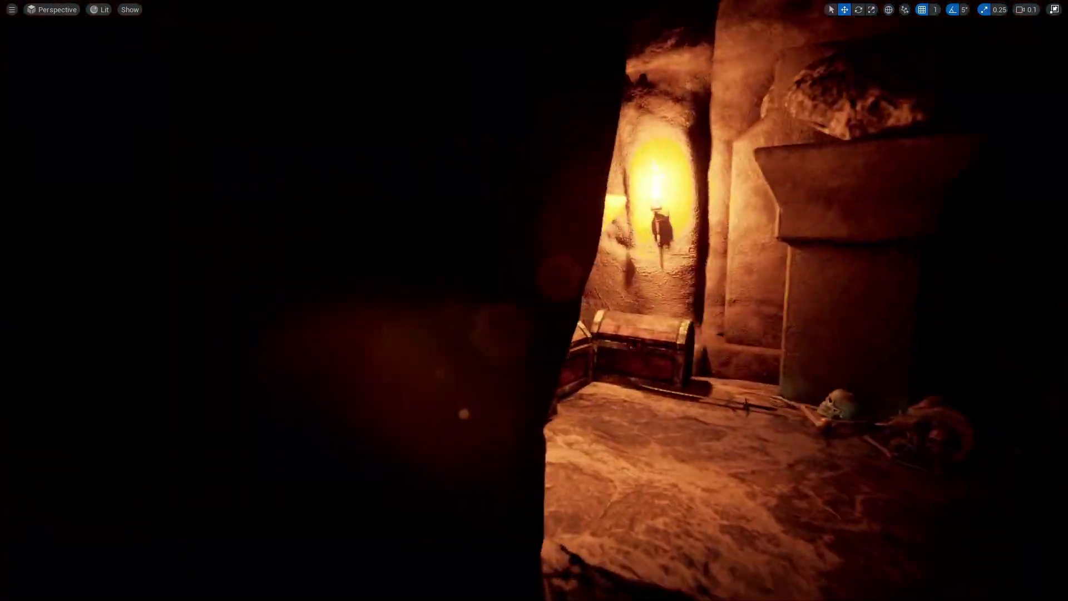
- Fly through the torch-lit chamber with the chests and skull in the cave ruins demo
{"action": "key", "text": "w"}
{"action": "right_click_drag", "start_coordinate": [535, 300], "coordinate": [129, 290]}
{"action": "key", "text": "w"}
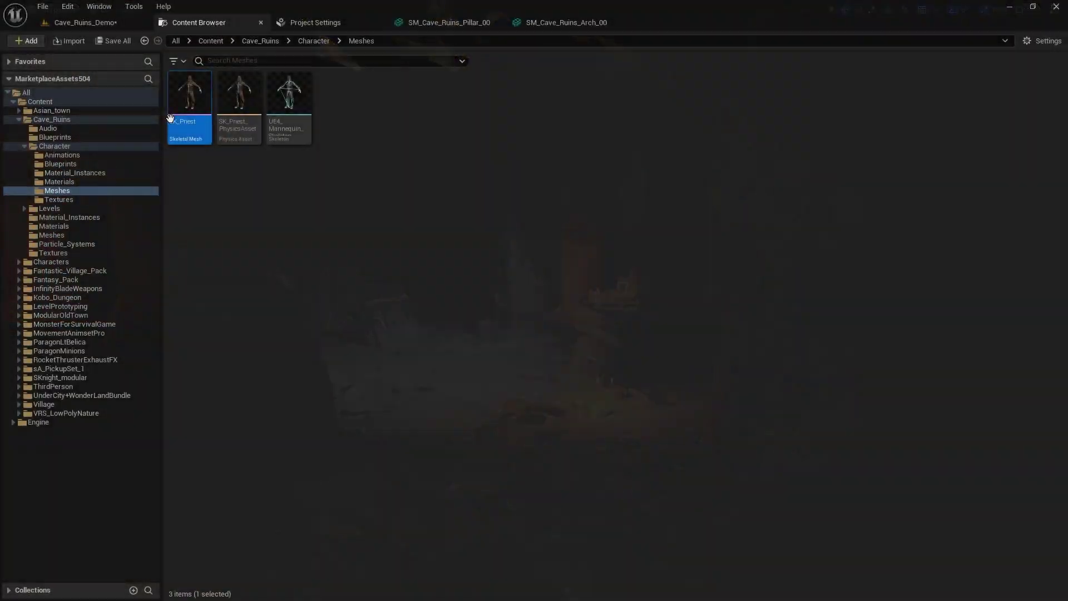
- Open the SK_Priest skeletal mesh from the Cave_Ruins character meshes and view it up close
{"action": "double_click", "coordinate": [181, 119]}
{"action": "scroll", "coordinate": [297, 159], "scroll_direction": "up", "scroll_amount": 3}
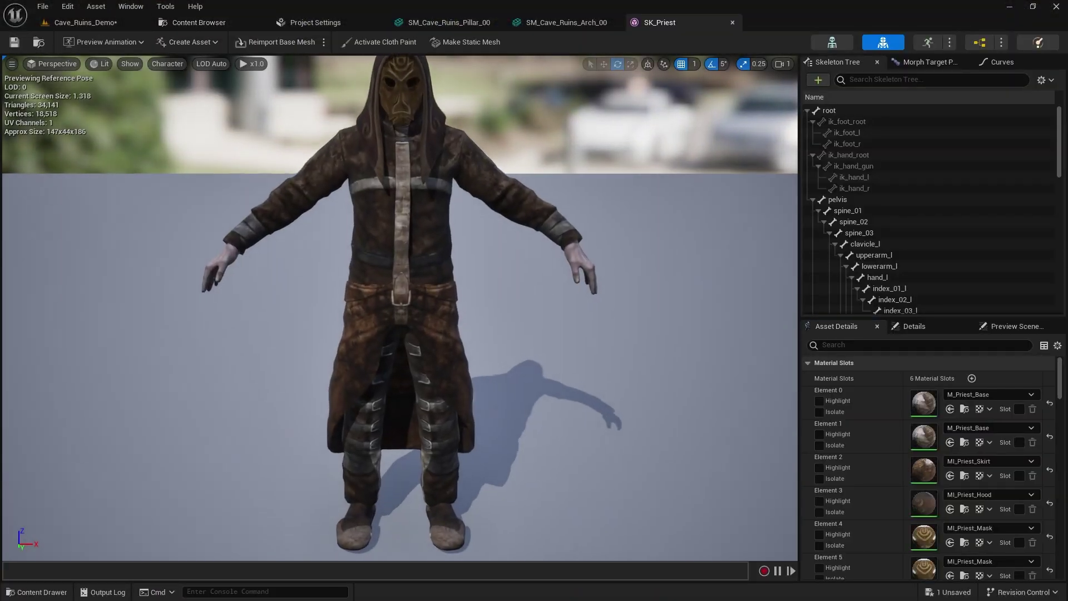
- Open the M_Props material from the Cave_Ruins Materials folder, preview it on a plane, and close it
{"action": "left_click_drag", "start_coordinate": [297, 160], "coordinate": [768, 147], "text": "alt"}
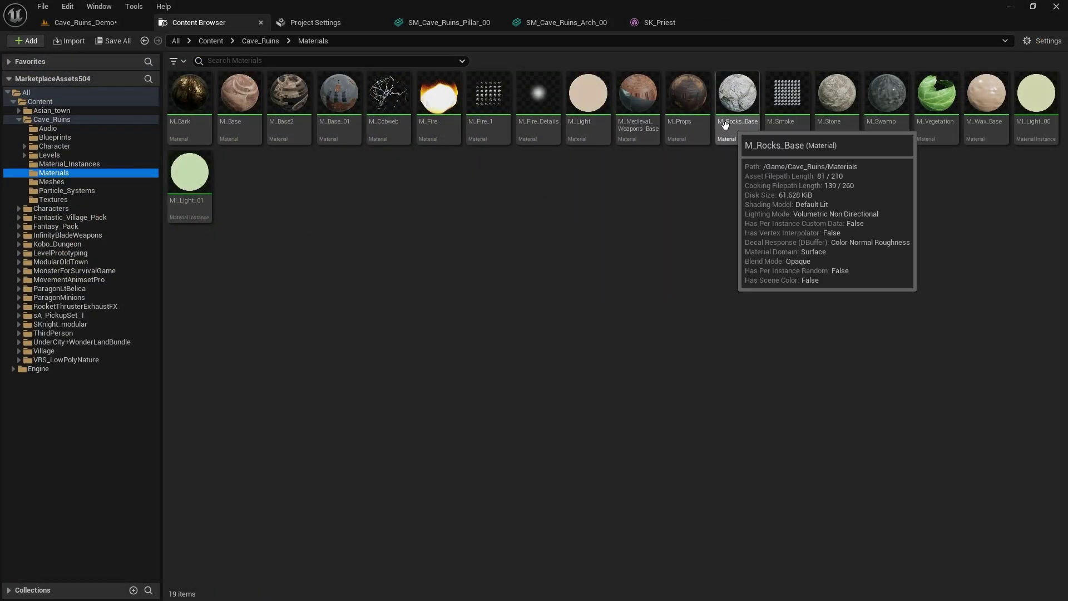
{"action": "double_click", "coordinate": [702, 118]}
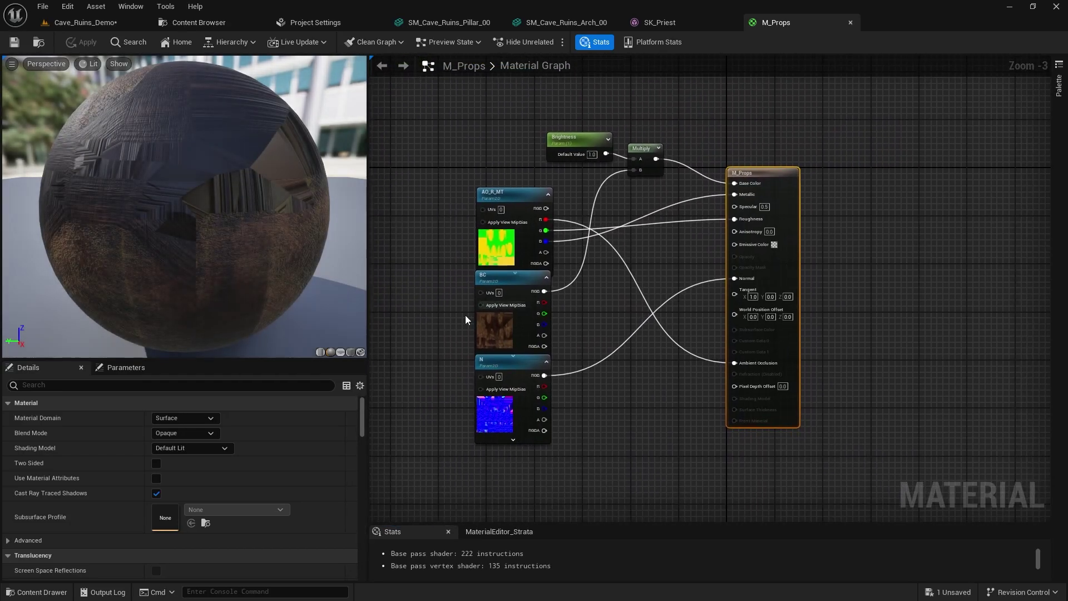
{"action": "left_click", "coordinate": [340, 352]}
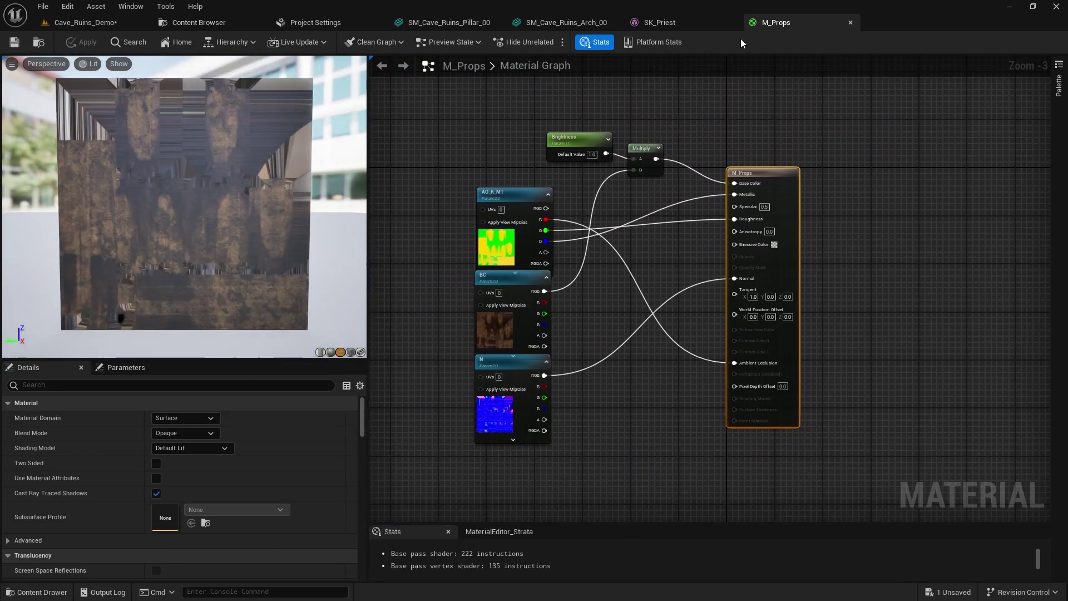
{"action": "middle_click", "coordinate": [783, 16]}
{"action": "left_click", "coordinate": [199, 22]}
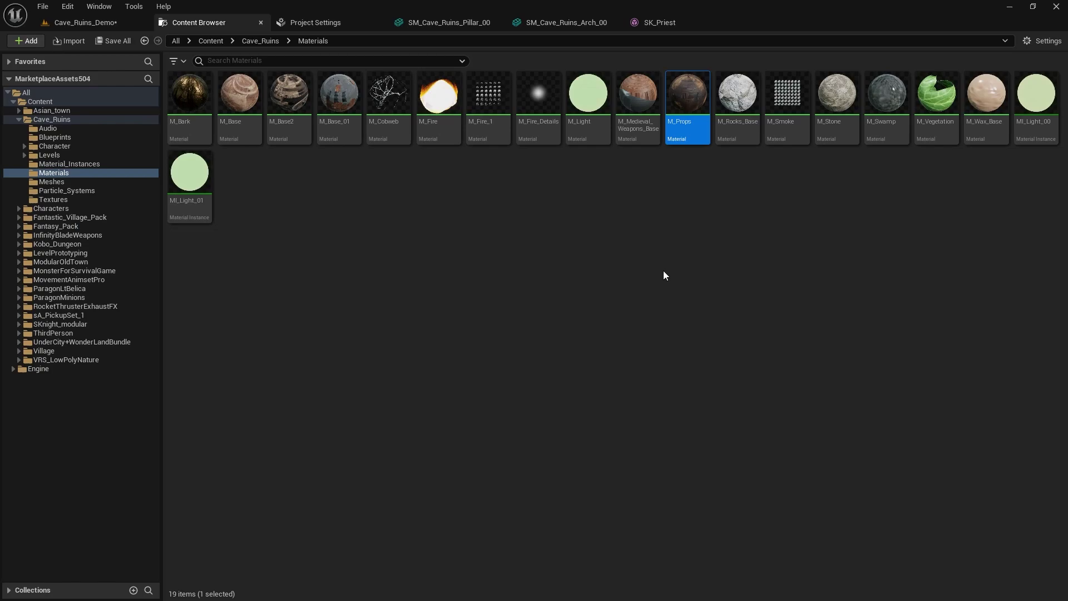
- Preview the M_Wax_Base material on a plane, view its whole node graph, and close it and the SK_Priest mesh
{"action": "double_click", "coordinate": [986, 95]}
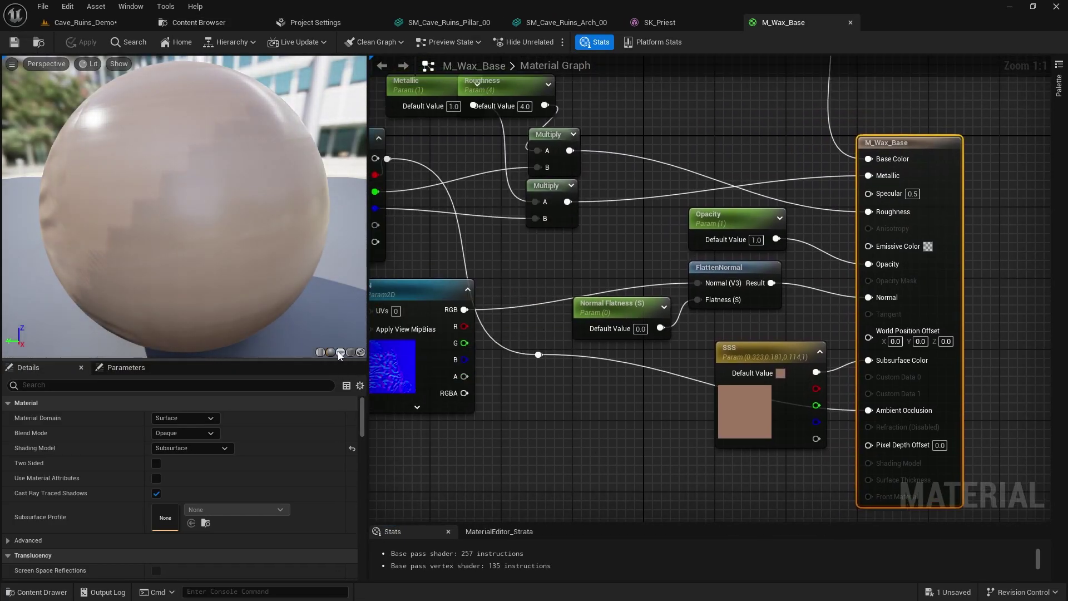
{"action": "left_click", "coordinate": [340, 353]}
{"action": "scroll", "coordinate": [699, 346], "scroll_direction": "down", "scroll_amount": 4}
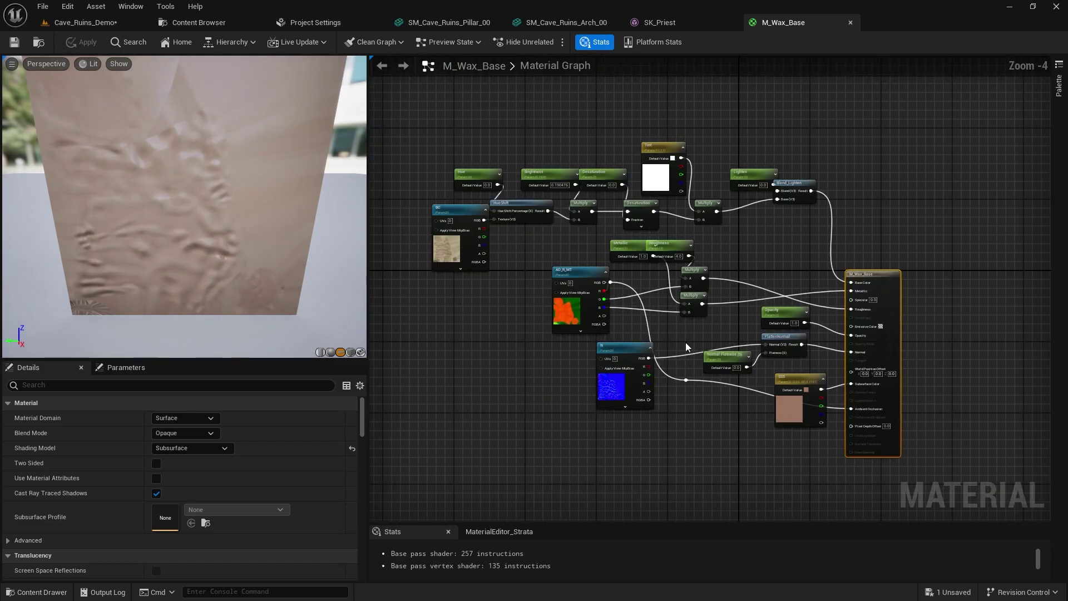
{"action": "left_click", "coordinate": [850, 22]}
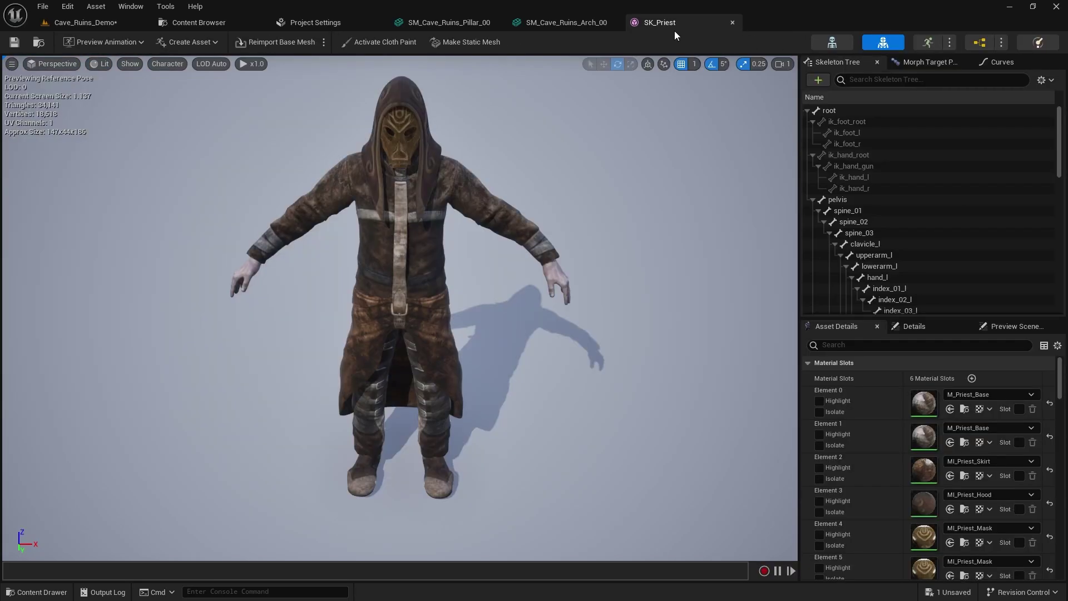
{"action": "left_click", "coordinate": [732, 22]}
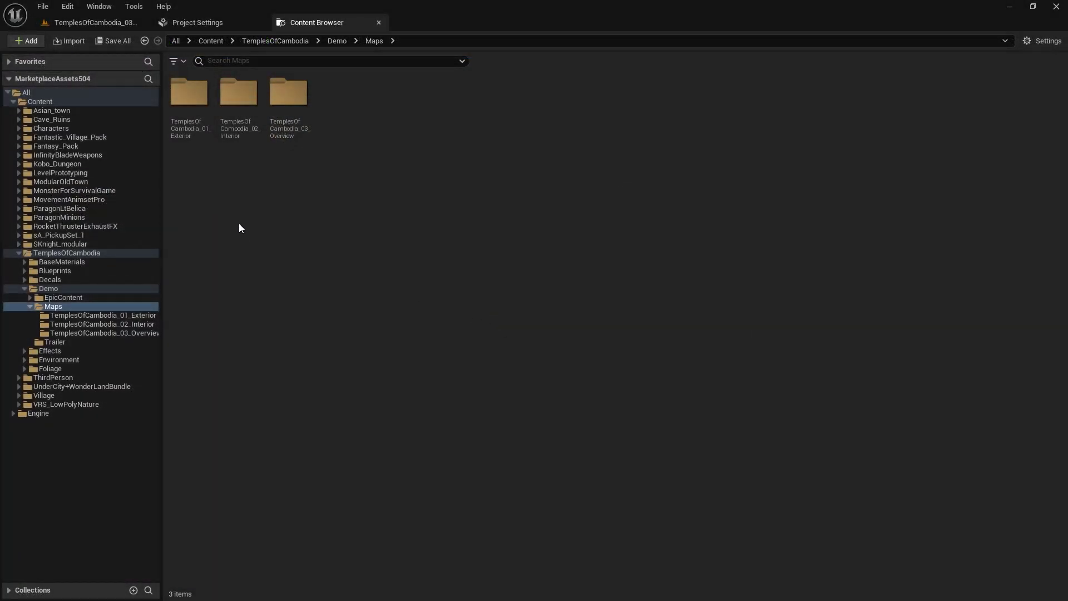
- Open the TemplesOfCambodia interior demo level from the TemplesOfCambodia_02_Interior maps folder
{"action": "left_click", "coordinate": [183, 132]}
{"action": "left_click", "coordinate": [227, 129]}
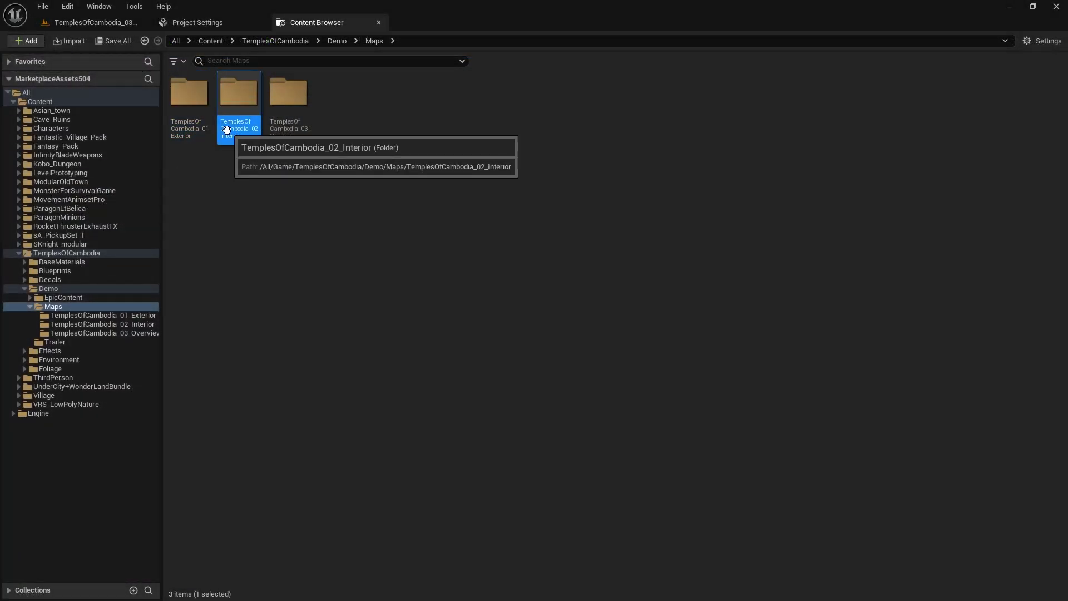
{"action": "double_click", "coordinate": [229, 128]}
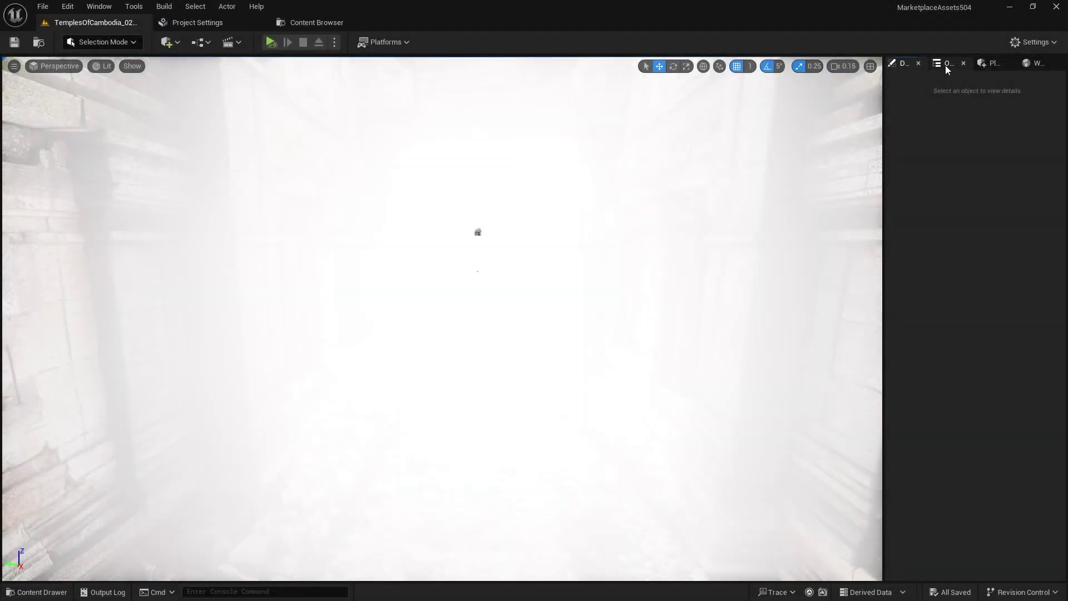
- Collapse the level's actor hierarchy, expand the Lighting folder, and show the details of PostProcessVolume2
{"action": "left_click", "coordinate": [946, 64]}
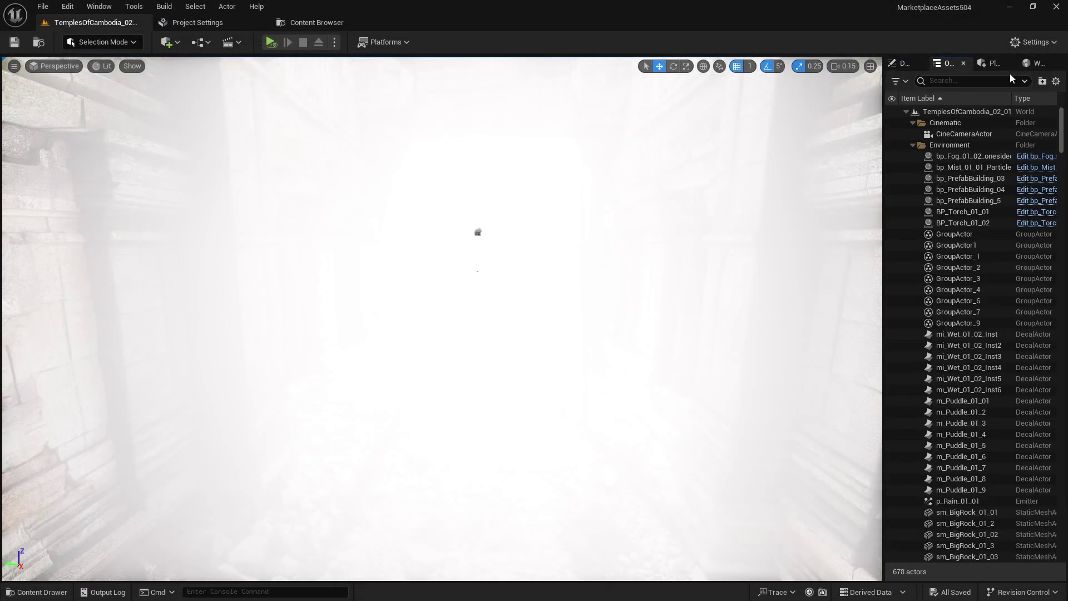
{"action": "left_click", "coordinate": [1056, 81]}
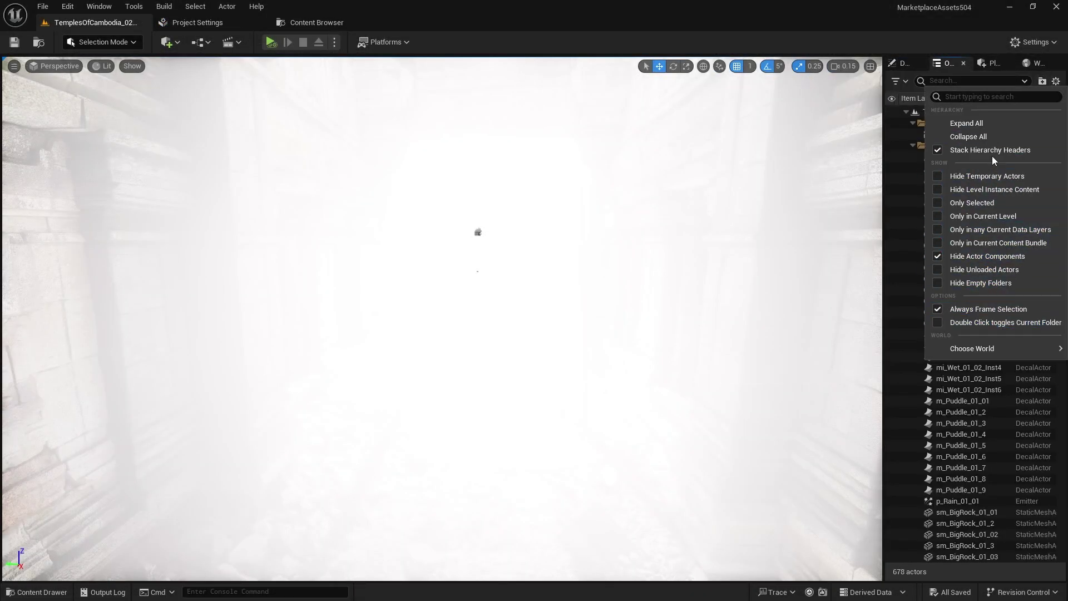
{"action": "left_click", "coordinate": [998, 137]}
{"action": "left_click", "coordinate": [906, 112]}
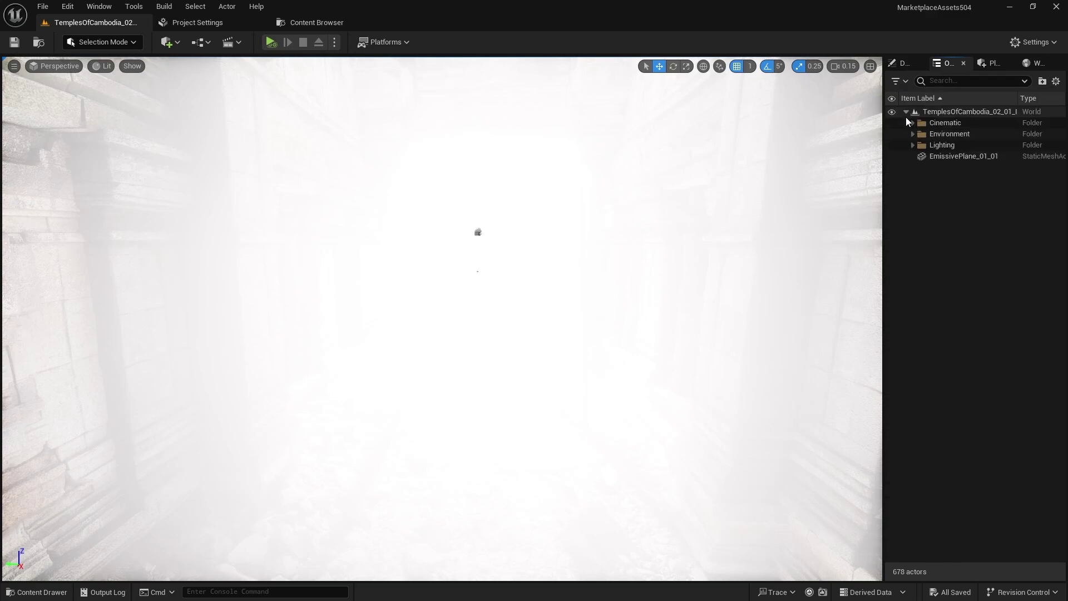
{"action": "left_click", "coordinate": [914, 145]}
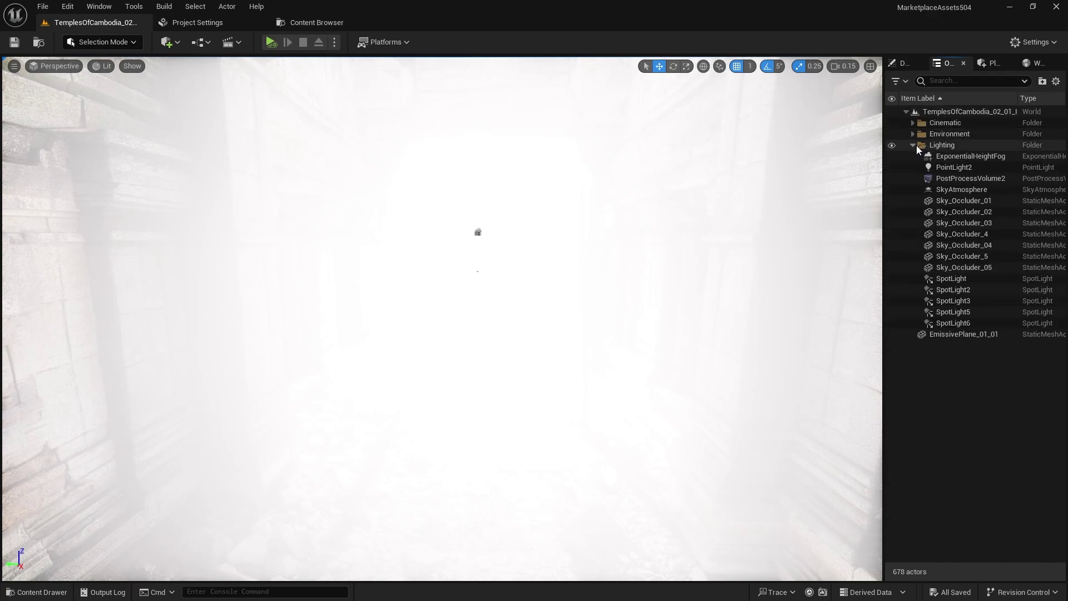
{"action": "left_click", "coordinate": [971, 180]}
{"action": "left_click", "coordinate": [903, 64]}
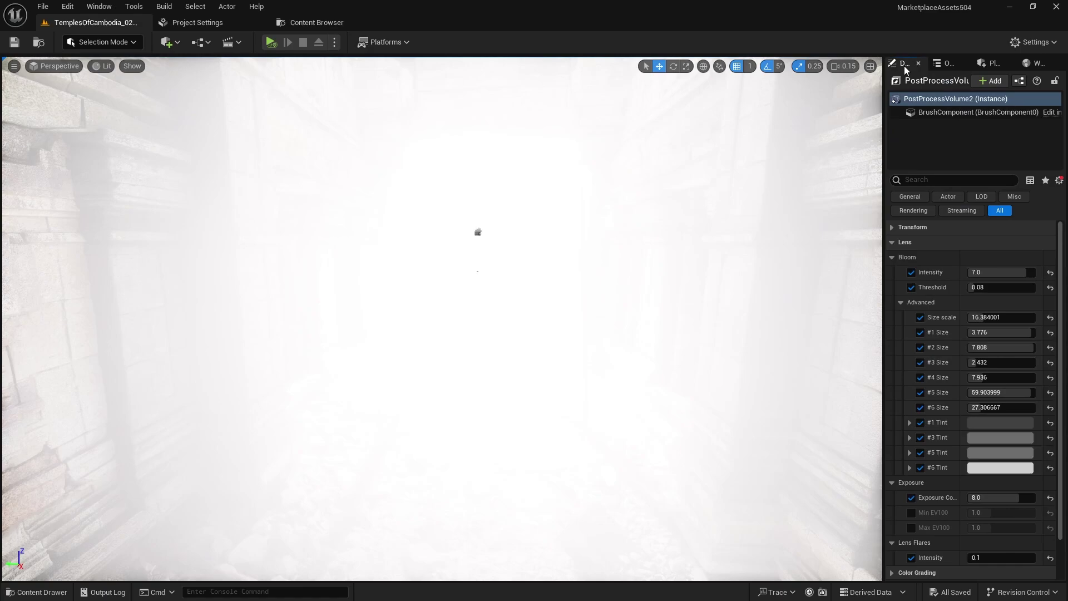
- Reset the Exposure Compensation of PostProcessVolume2 to its default of 1.0
{"action": "left_click", "coordinate": [1061, 179]}
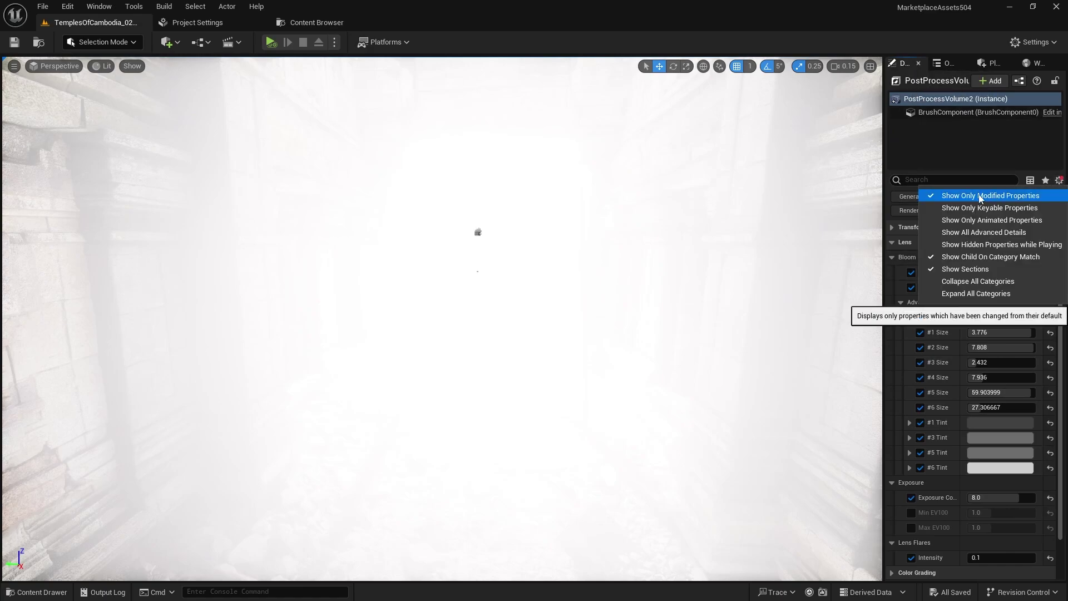
{"action": "left_click", "coordinate": [901, 339]}
{"action": "scroll", "coordinate": [913, 267], "scroll_direction": "down", "scroll_amount": 2}
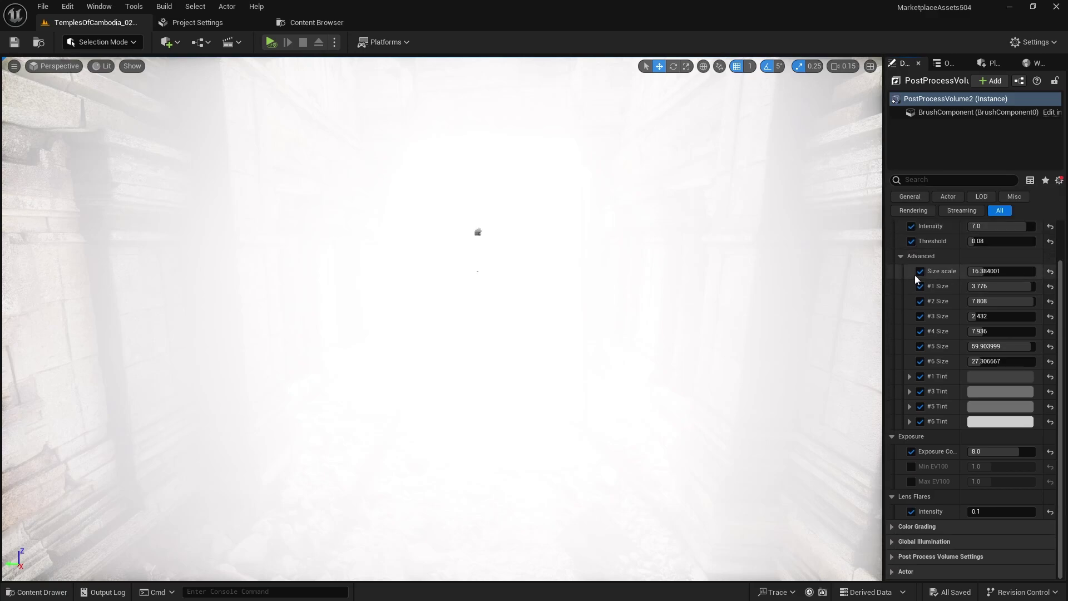
{"action": "left_click", "coordinate": [1051, 451]}
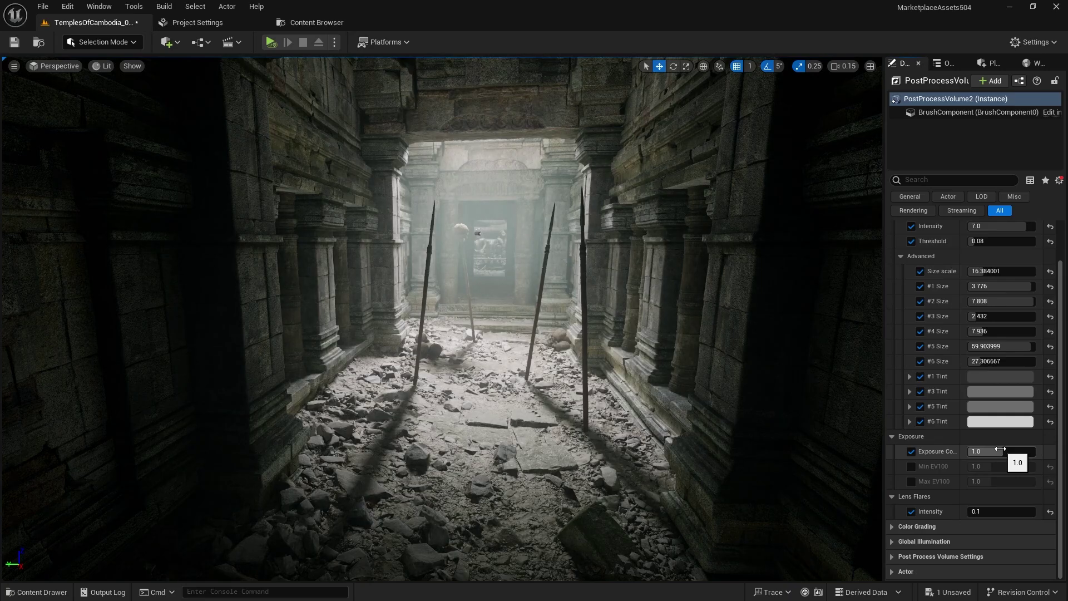
- Fly from the temple corridor to the cave courtyard and view the temple facade in the interior level
{"action": "key", "text": "w"}
{"action": "mouse_move", "coordinate": [471, 316]}
{"action": "right_mouse_down"}
{"action": "mouse_move", "coordinate": [493, 277]}
{"action": "mouse_move", "coordinate": [471, 316]}
{"action": "right_mouse_up"}
{"action": "left_click", "coordinate": [985, 451]}
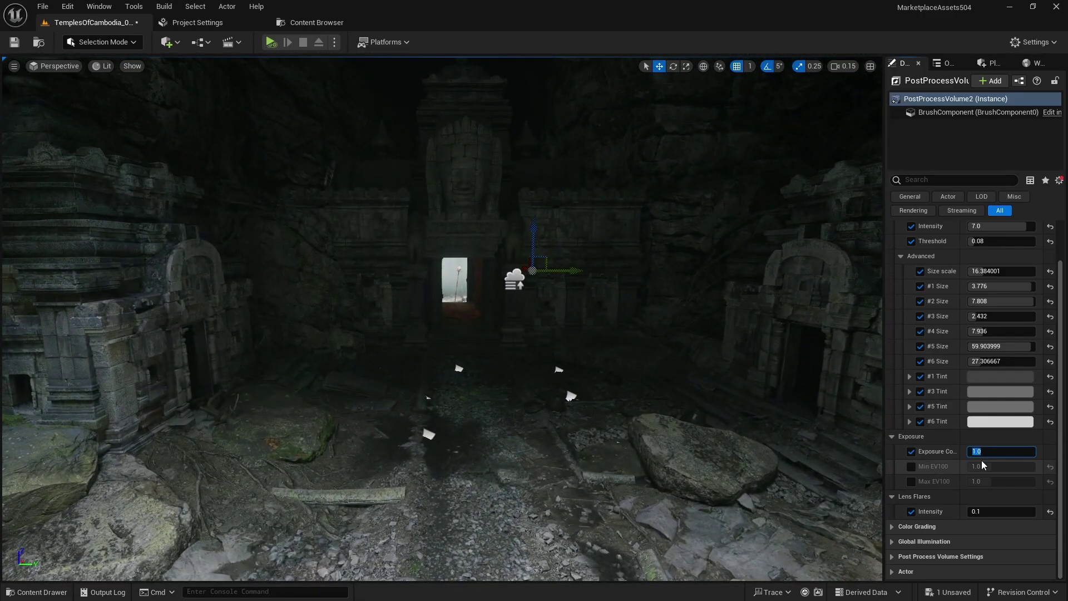
{"action": "right_click_drag", "start_coordinate": [584, 334], "coordinate": [562, 315]}
{"action": "key", "text": "Escape"}
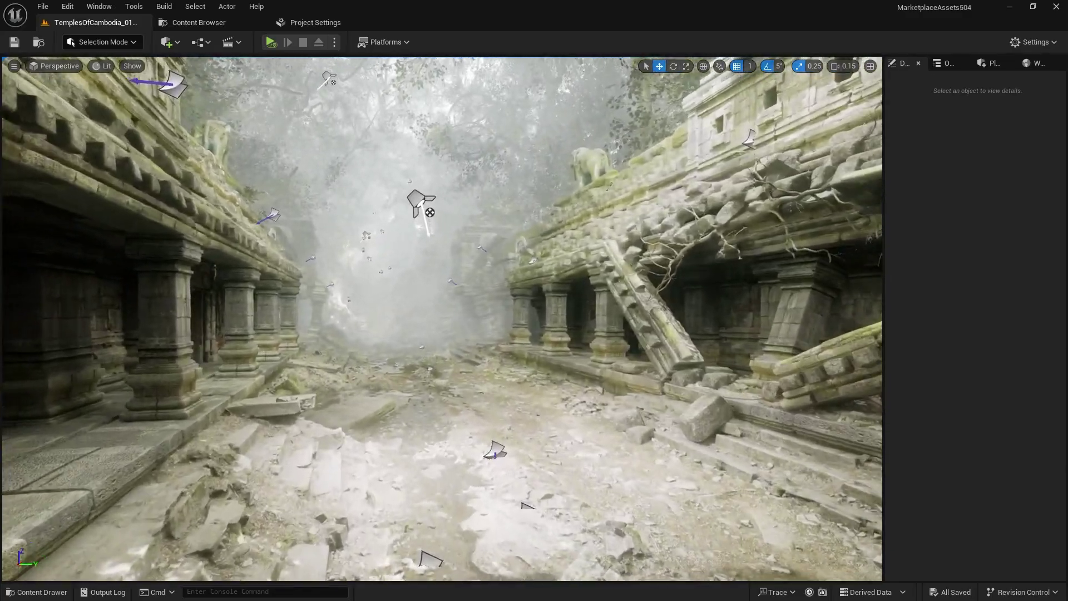
- Hide the editor icons and fly through the TemplesOfCambodia exterior ruins and up the mossy staircase between the rocks
{"action": "key", "text": "w"}
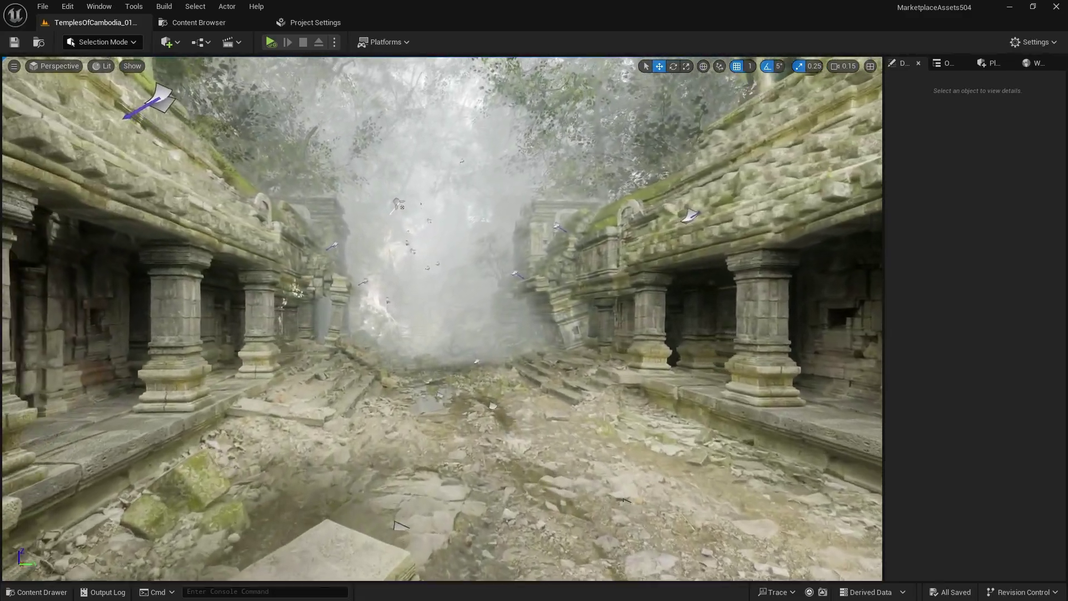
{"action": "key", "text": "w"}
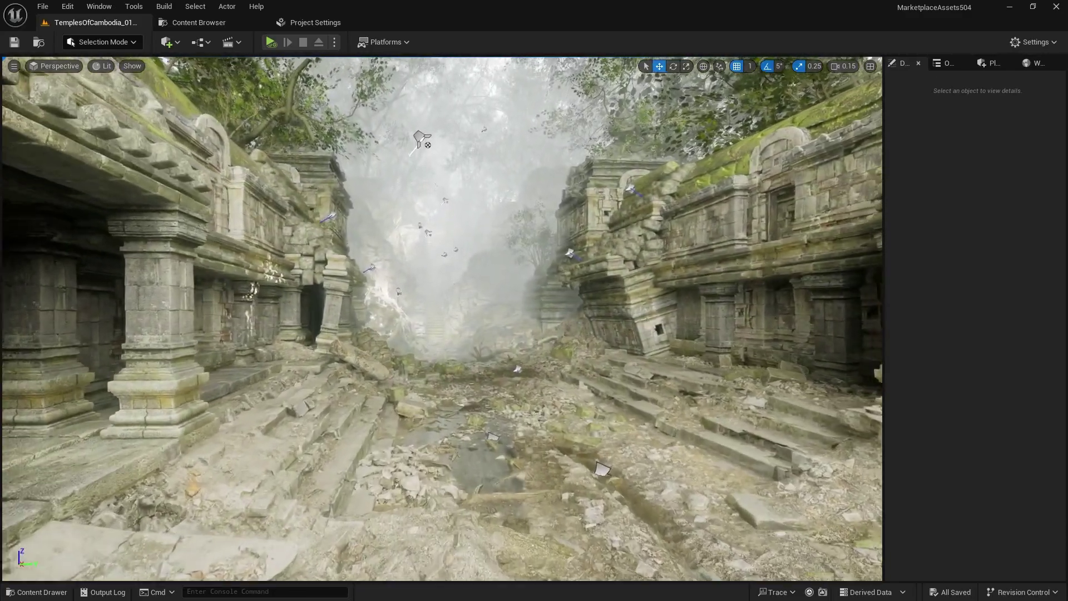
{"action": "key", "text": "g"}
{"action": "key", "text": "w"}
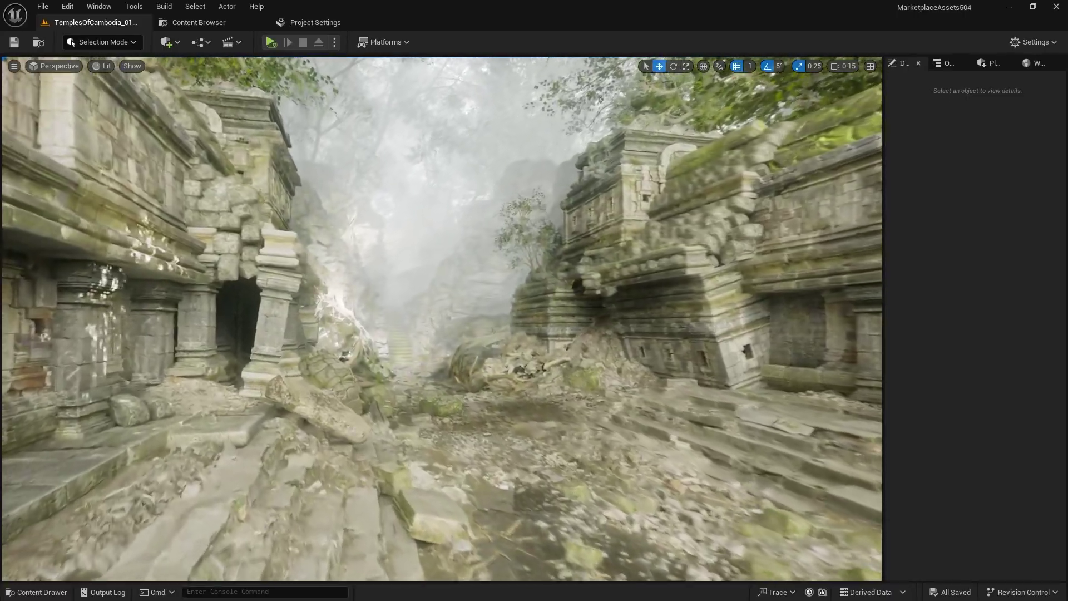
{"action": "key", "text": "w"}
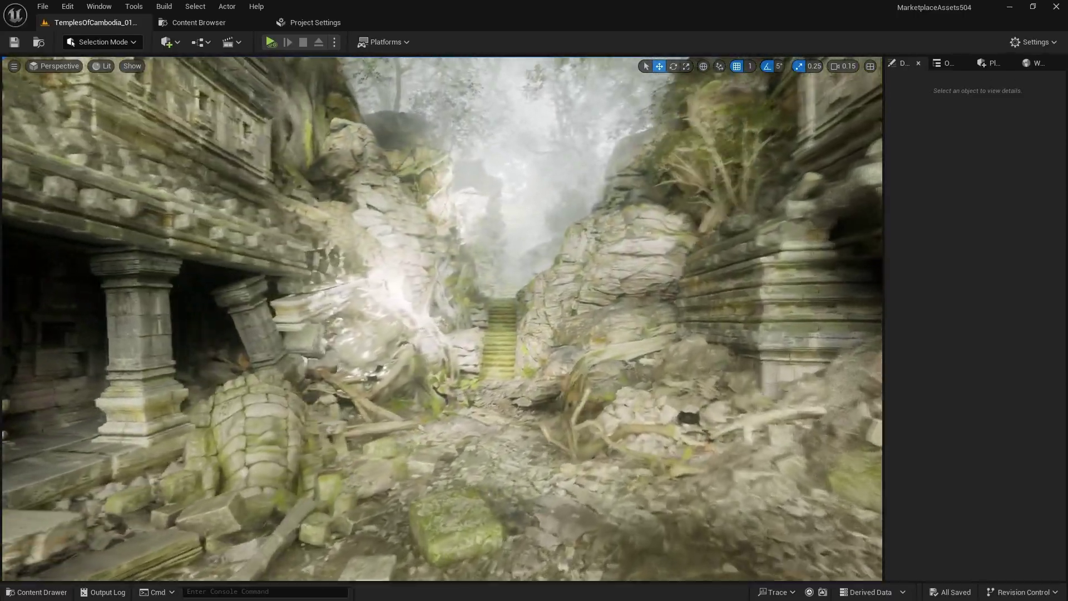
{"action": "key", "text": "w"}
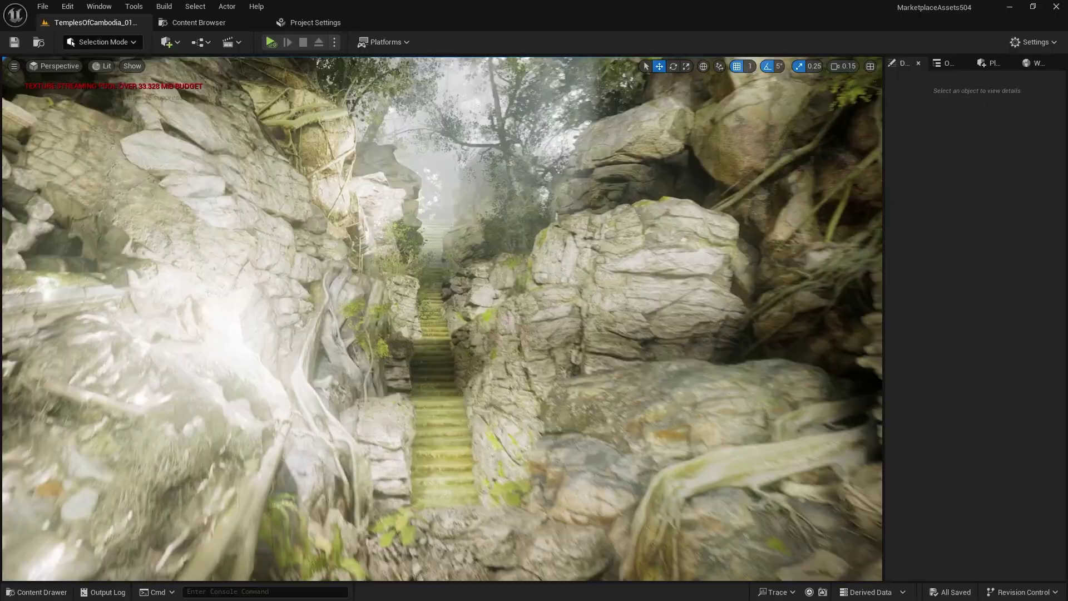
{"action": "key", "text": "w"}
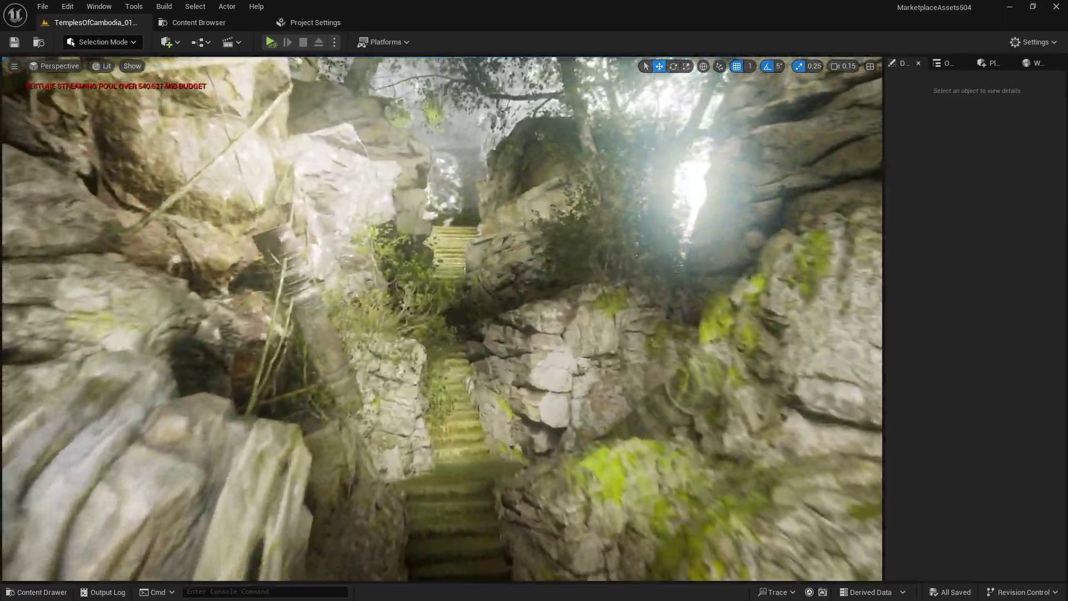
{"action": "key", "text": "w"}
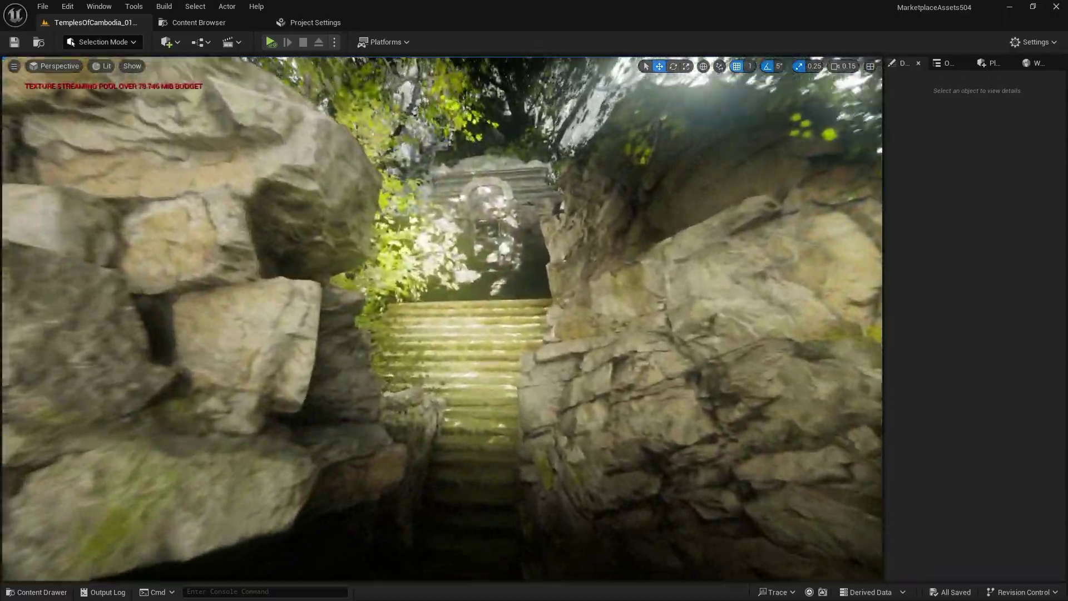
{"action": "key", "text": "w"}
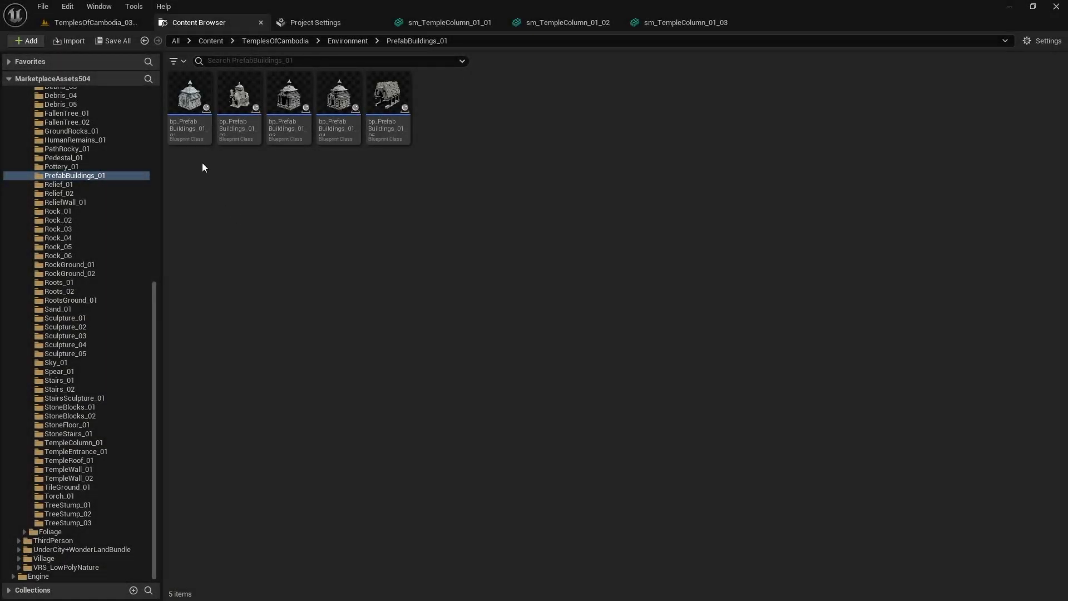
- Open the bp_PrefabBuildings_01_01 blueprint and examine the assembled temple building from several sides
{"action": "double_click", "coordinate": [190, 134]}
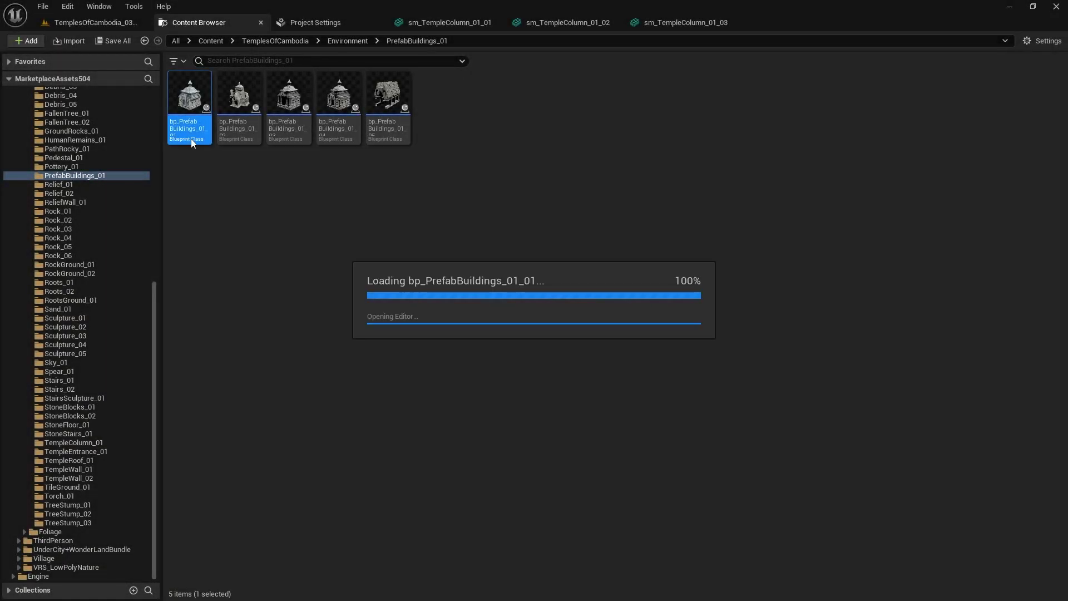
{"action": "left_click", "coordinate": [201, 62]}
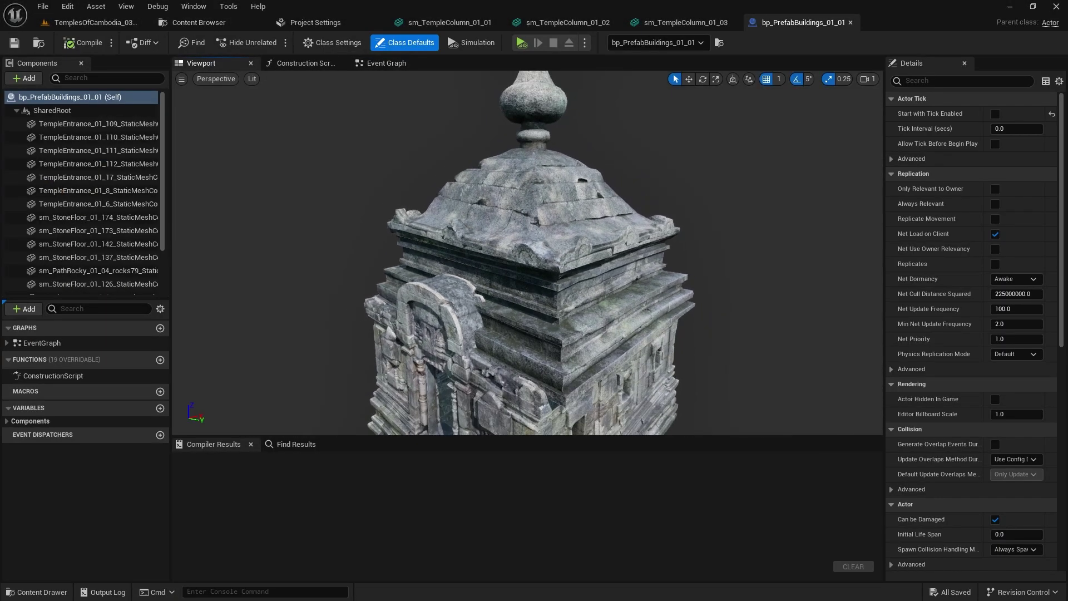
{"action": "scroll", "coordinate": [378, 391], "scroll_direction": "down", "scroll_amount": 5}
{"action": "left_click_drag", "start_coordinate": [378, 392], "coordinate": [717, 384], "text": "alt"}
- Open the sm_TempleWall_01_01 static mesh used by the prefab building and inspect it from several sides
{"action": "left_click", "coordinate": [62, 123]}
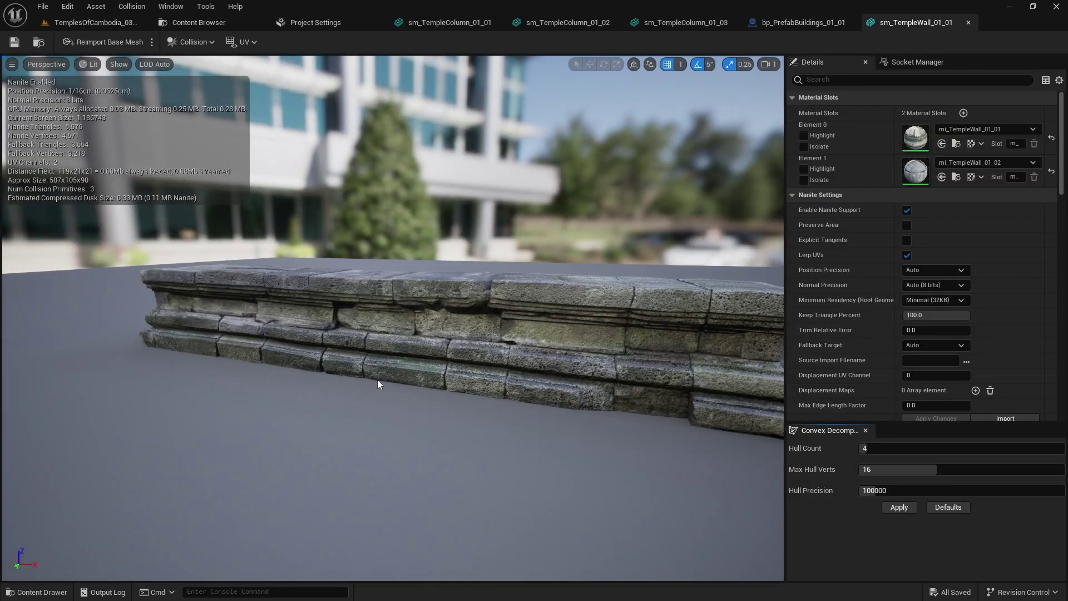
{"action": "scroll", "coordinate": [377, 379], "scroll_direction": "down", "scroll_amount": 4}
{"action": "left_click_drag", "start_coordinate": [377, 379], "coordinate": [523, 387], "text": "alt"}
- Open the prefab building's sm_TempleRoof_01_01 roof mesh and inspect it from several sides
{"action": "left_click", "coordinate": [810, 23]}
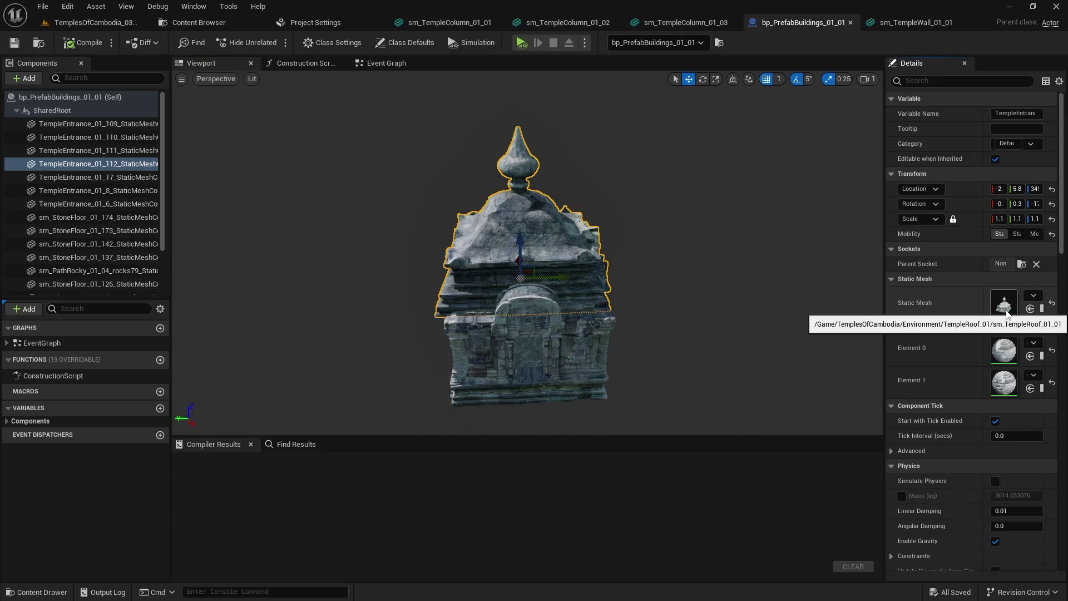
{"action": "double_click", "coordinate": [1006, 314]}
{"action": "scroll", "coordinate": [526, 302], "scroll_direction": "down", "scroll_amount": 6}
{"action": "left_click_drag", "start_coordinate": [525, 303], "coordinate": [336, 392], "text": "alt"}
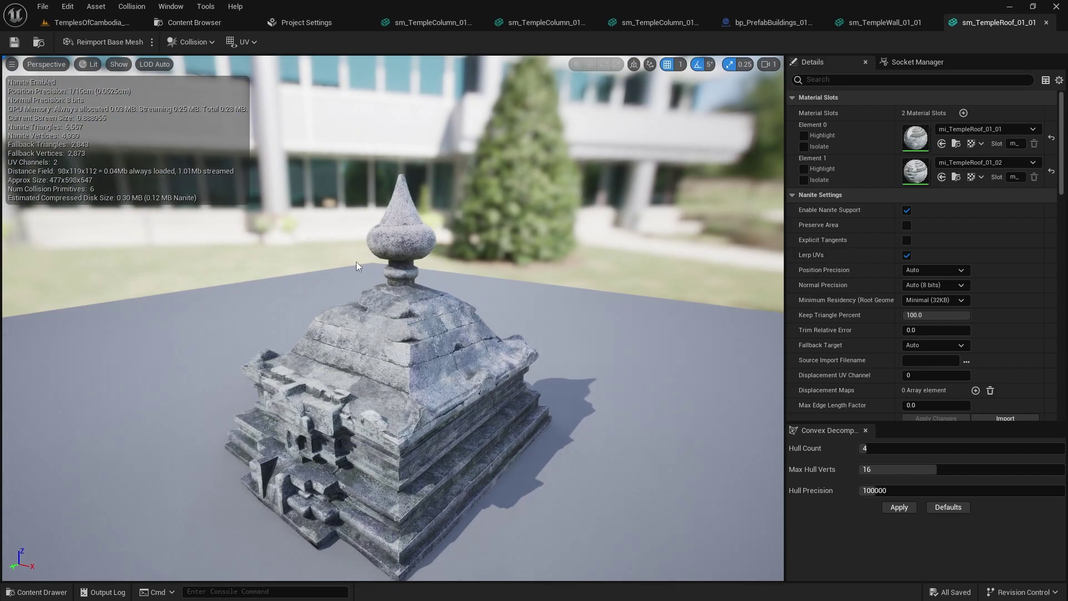
- Open the sm_Tree_01_01 static mesh from the TemplesOfCambodia foliage assets and look it over
{"action": "left_click", "coordinate": [194, 22]}
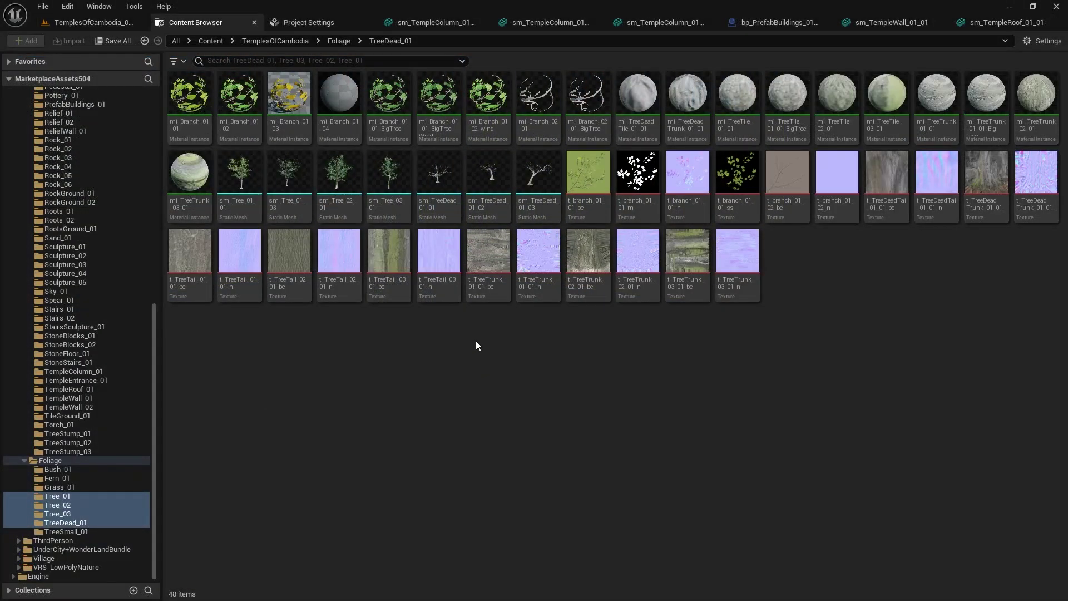
{"action": "double_click", "coordinate": [241, 200]}
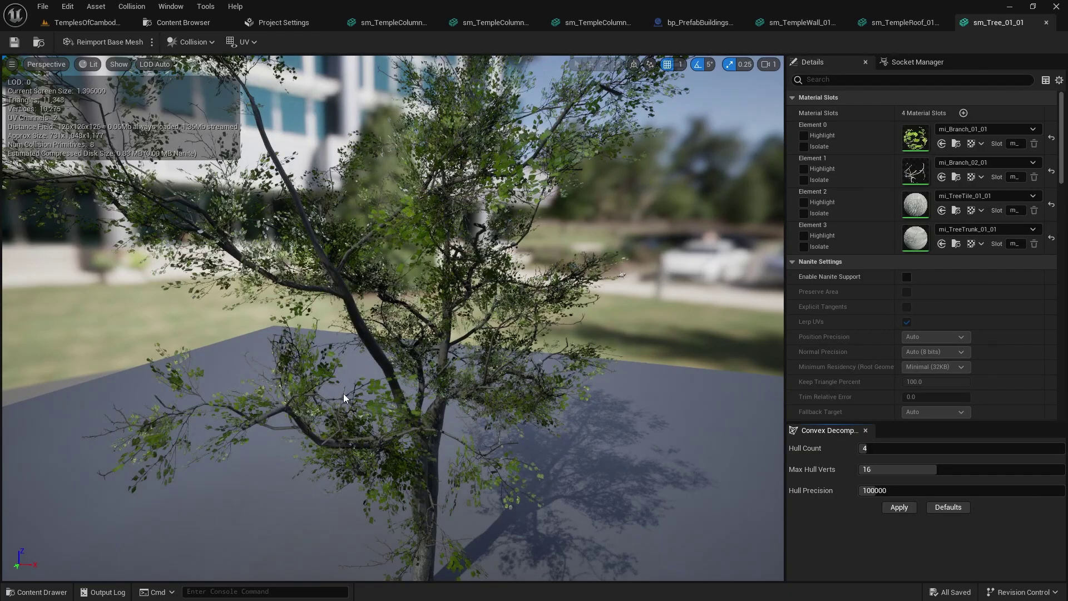
{"action": "left_click_drag", "start_coordinate": [344, 392], "coordinate": [195, 350]}
- Open the sm_Tree_01_03 tree mesh from the foliage assets and examine its trunk and branches
{"action": "left_click", "coordinate": [169, 25]}
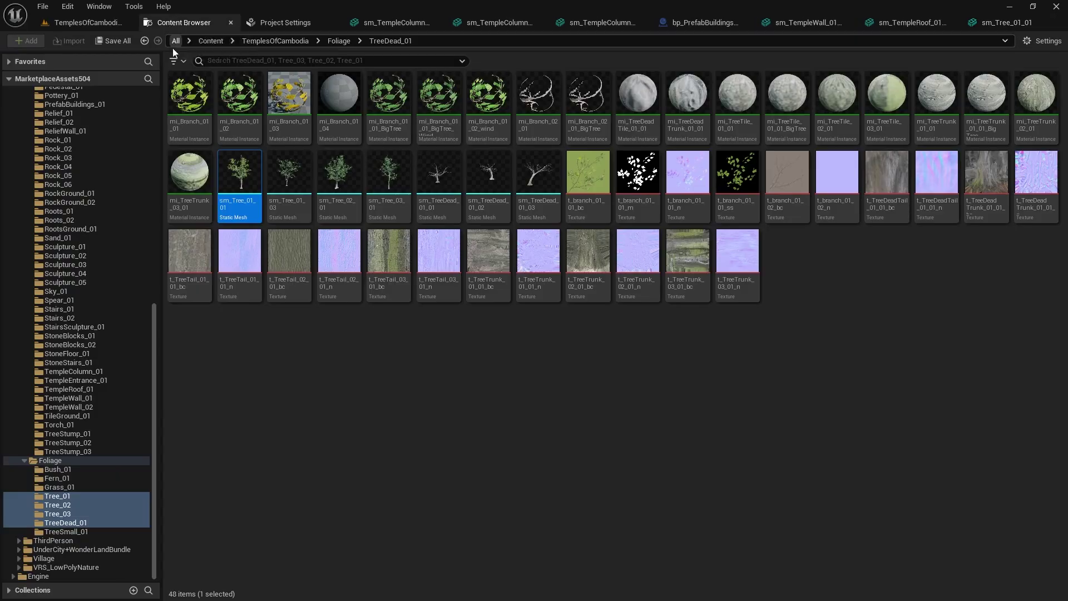
{"action": "left_click", "coordinate": [288, 195]}
{"action": "double_click", "coordinate": [288, 195]}
{"action": "scroll", "coordinate": [310, 304], "scroll_direction": "down", "scroll_amount": 7}
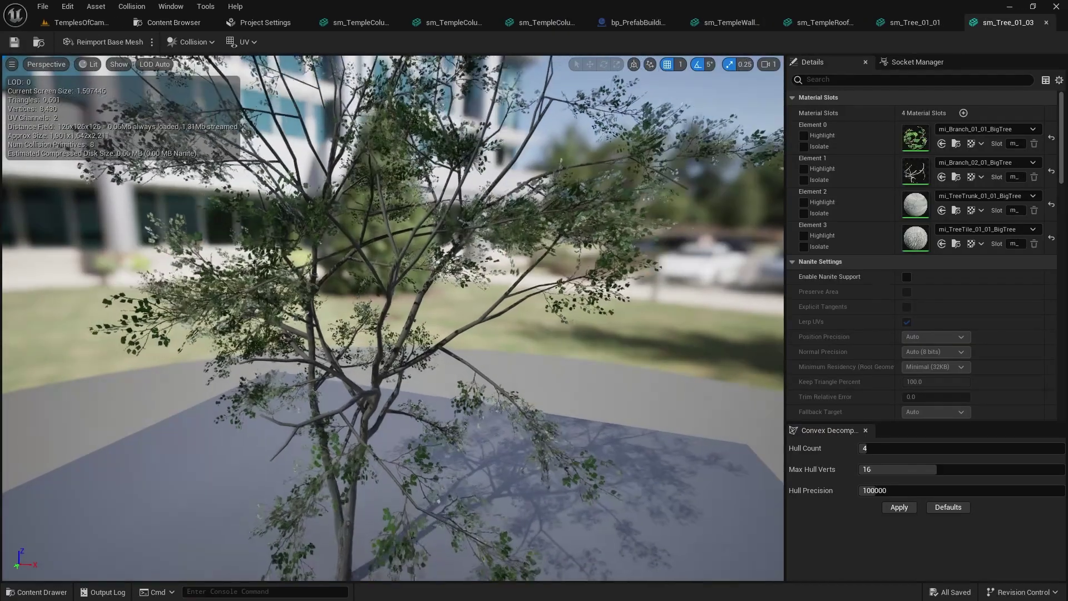
{"action": "left_click_drag", "start_coordinate": [306, 446], "coordinate": [280, 363]}
- Open the sm_Tree_02_01 tree mesh from the foliage assets and view it from different angles
{"action": "left_click", "coordinate": [167, 23]}
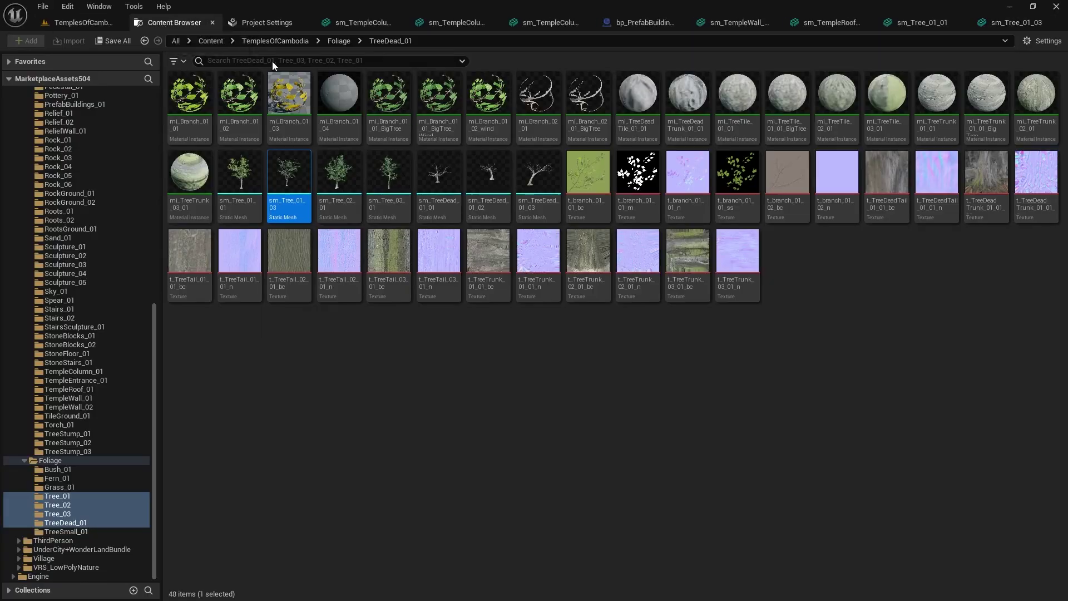
{"action": "double_click", "coordinate": [338, 177]}
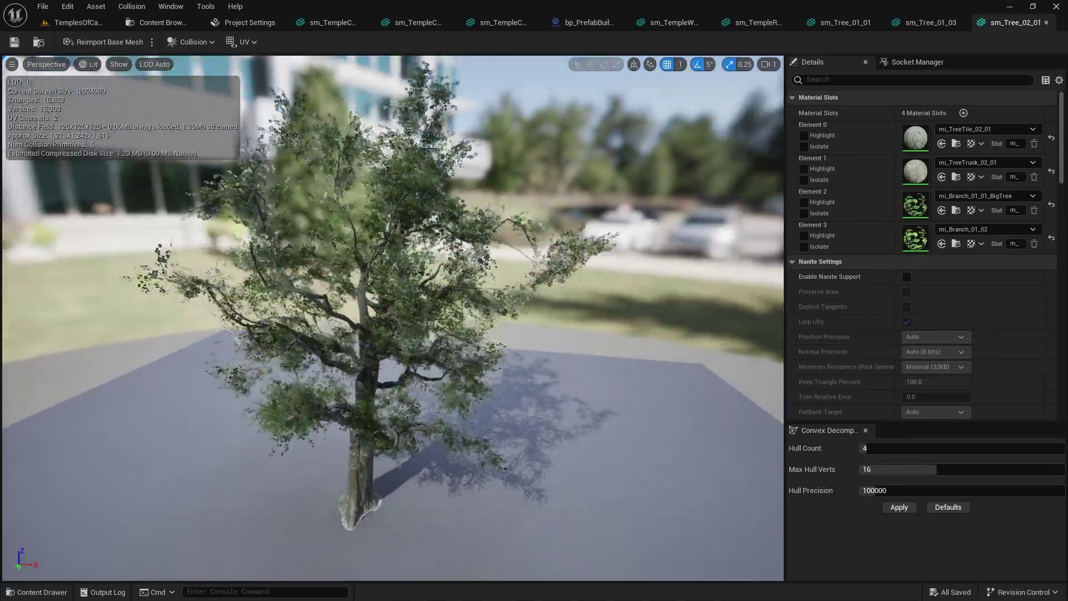
{"action": "left_click_drag", "start_coordinate": [338, 312], "coordinate": [573, 351]}
{"action": "left_click_drag", "start_coordinate": [153, 437], "coordinate": [292, 433]}
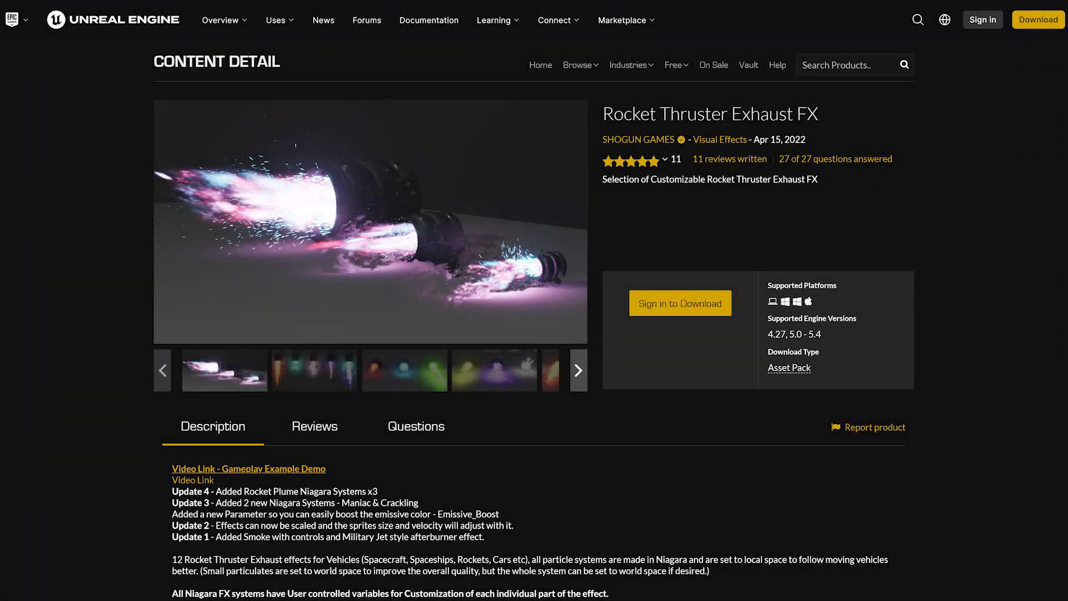